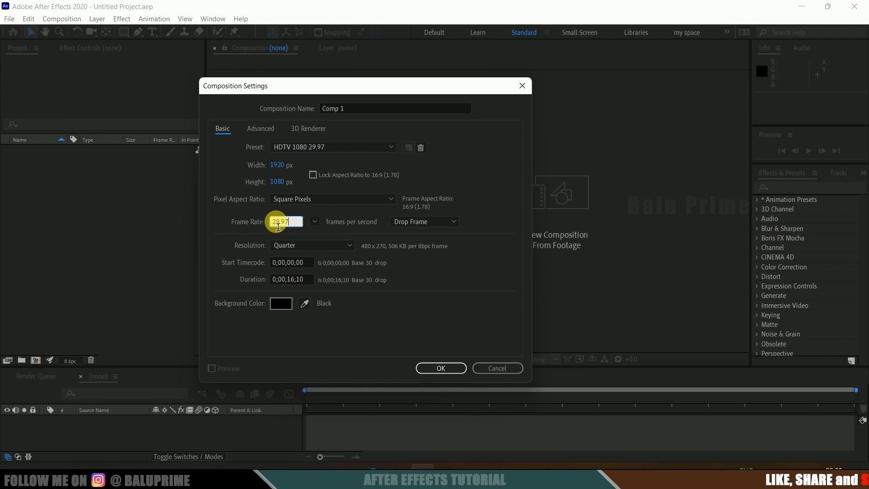
# Step: Create a 1920 × 1080 composition at 29.97 fps and add a comp-sized solid named element
pyautogui.moveTo(307, 283); pyautogui.dragTo(276, 284)
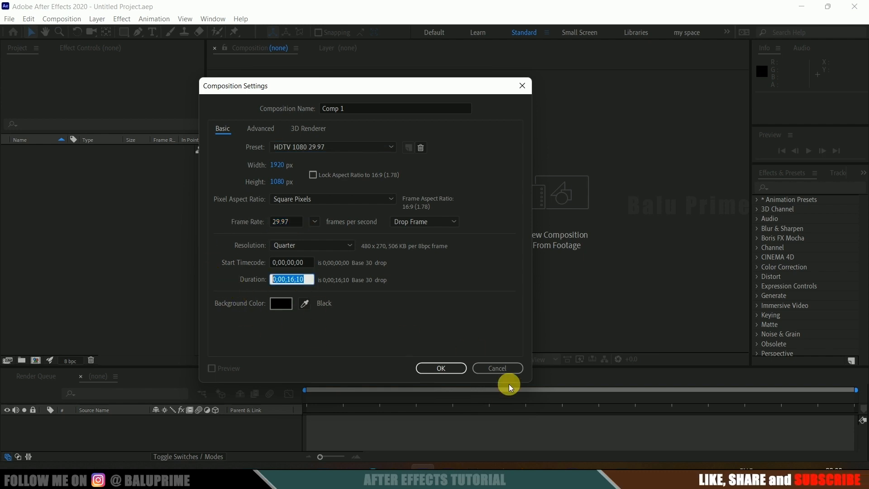
pyautogui.click(442, 368)
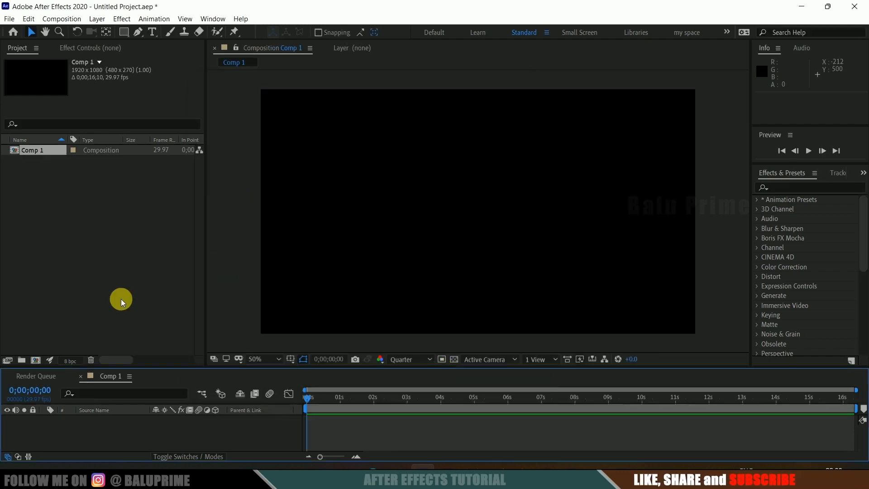
pyautogui.click(97, 19)
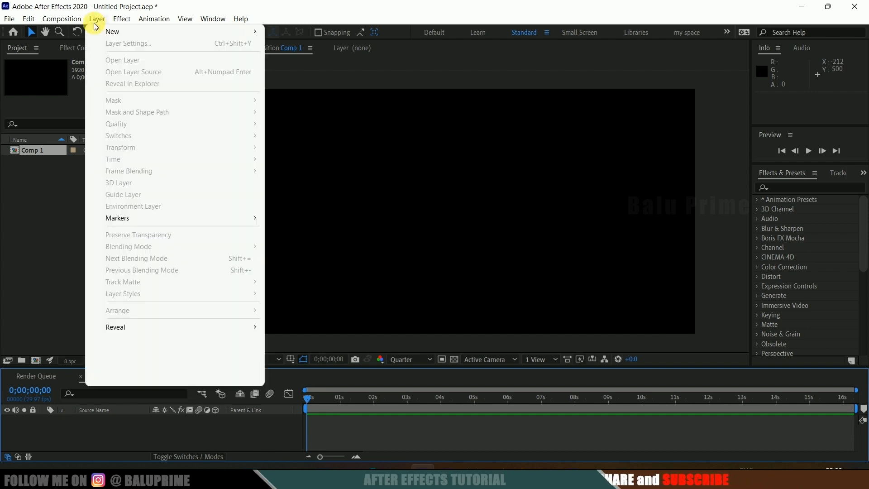
pyautogui.moveTo(109, 32)
pyautogui.click(314, 42)
pyautogui.write('element')
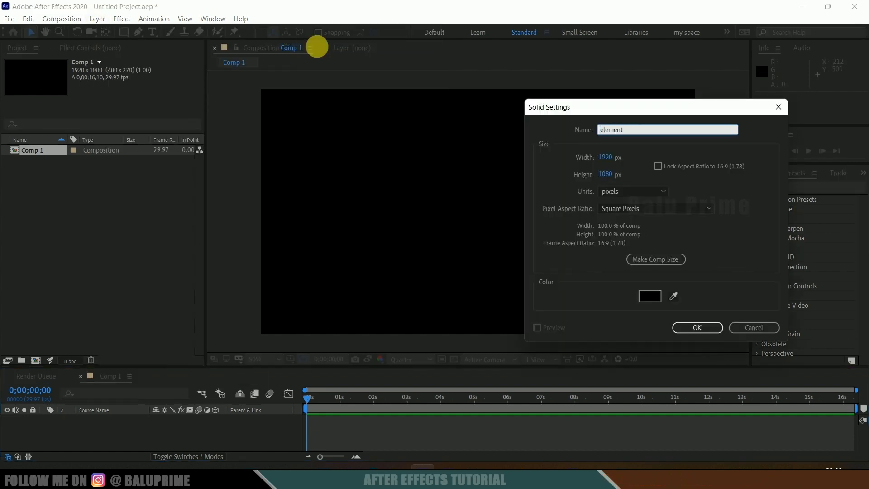
pyautogui.click(652, 259)
pyautogui.click(697, 327)
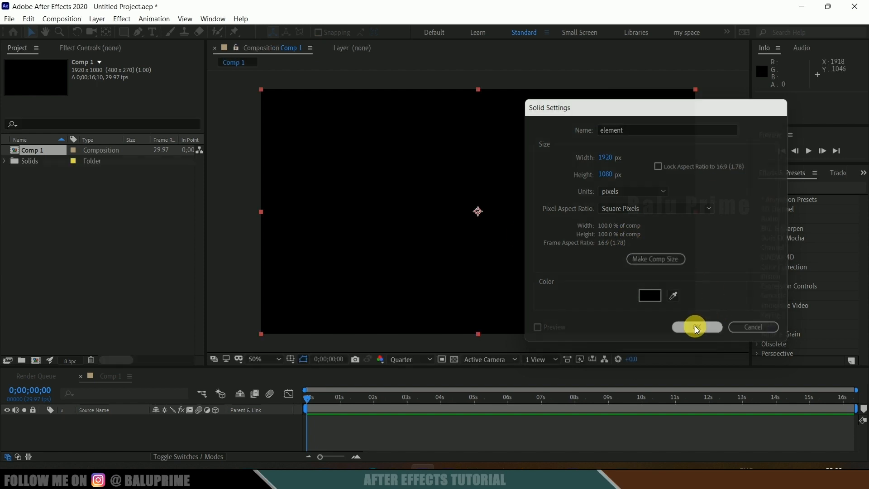
# Step: Find the Video Copilot Element effect and apply it to the element solid
pyautogui.click(802, 189)
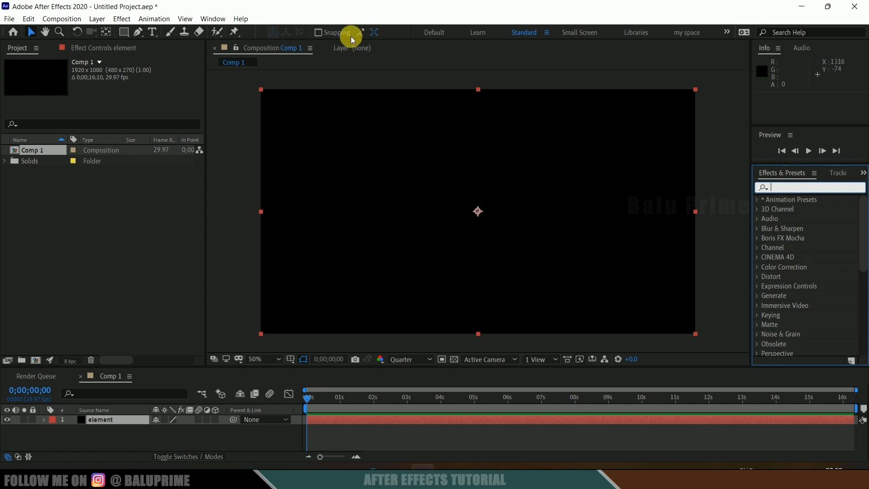
pyautogui.click(220, 20)
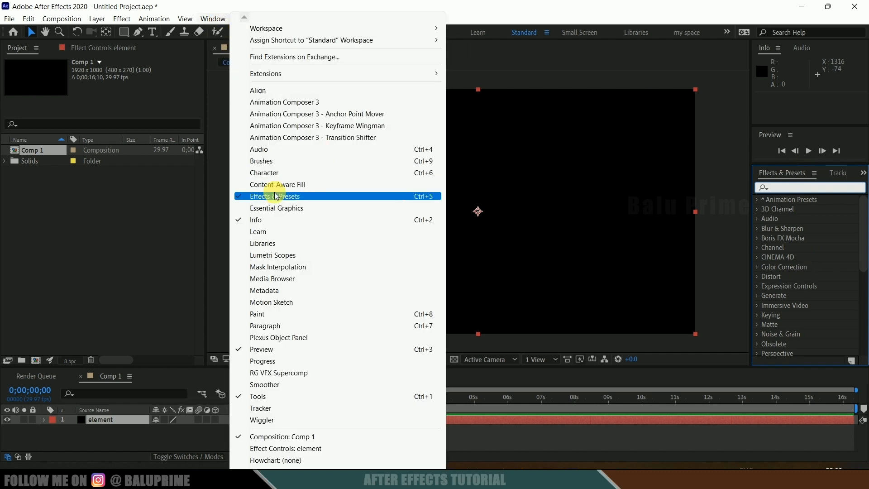
pyautogui.click(821, 192)
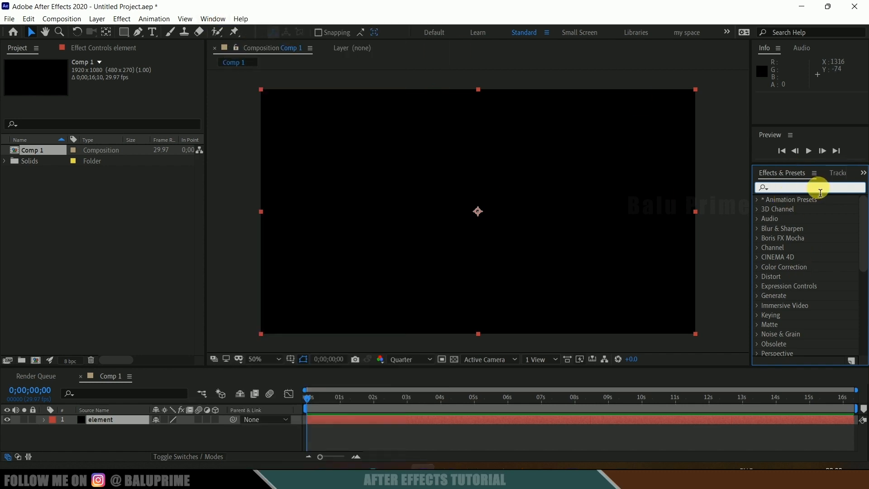
pyautogui.write('element')
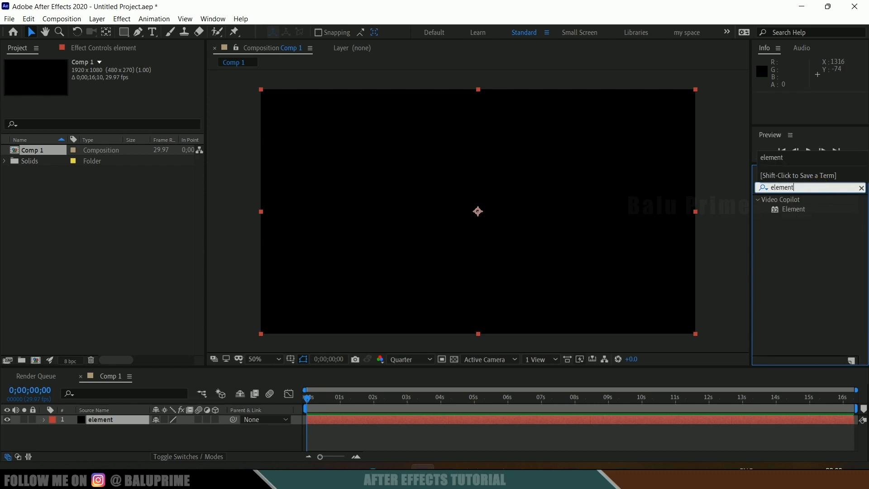
pyautogui.click(806, 210)
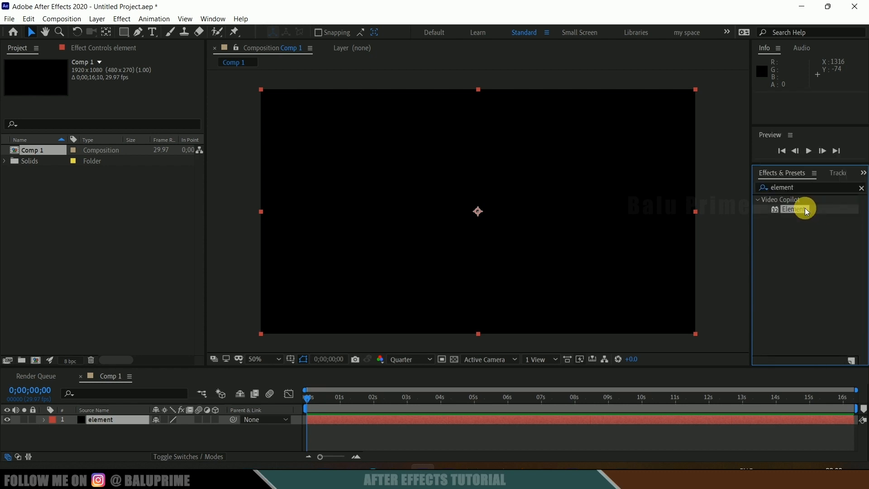
pyautogui.moveTo(801, 213); pyautogui.dragTo(121, 417)
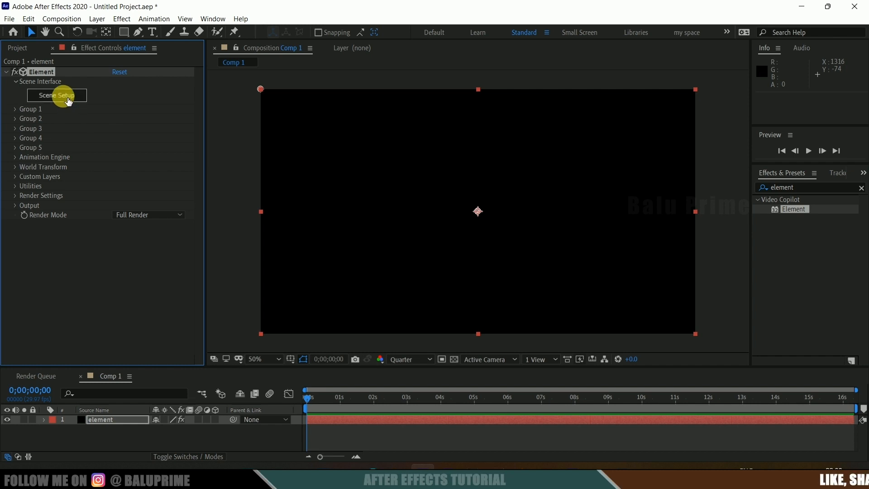
# Step: Open Element's Scene Setup and create a sphere model
pyautogui.click(68, 101)
pyautogui.moveTo(384, 239); pyautogui.dragTo(373, 234)
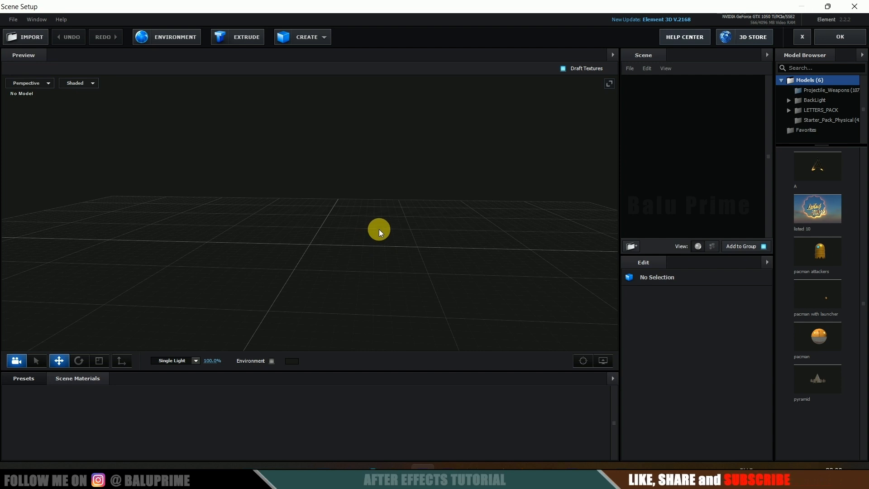
pyautogui.click(301, 37)
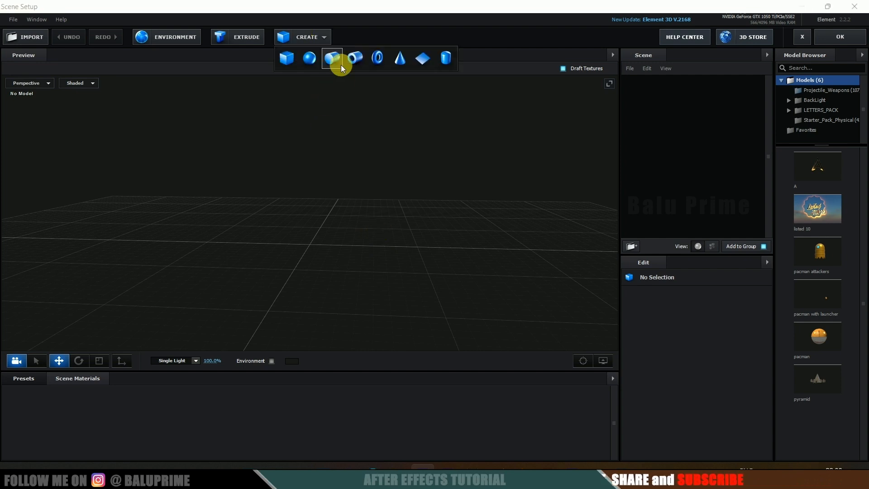
pyautogui.click(314, 62)
pyautogui.scroll(5, 396, 241)
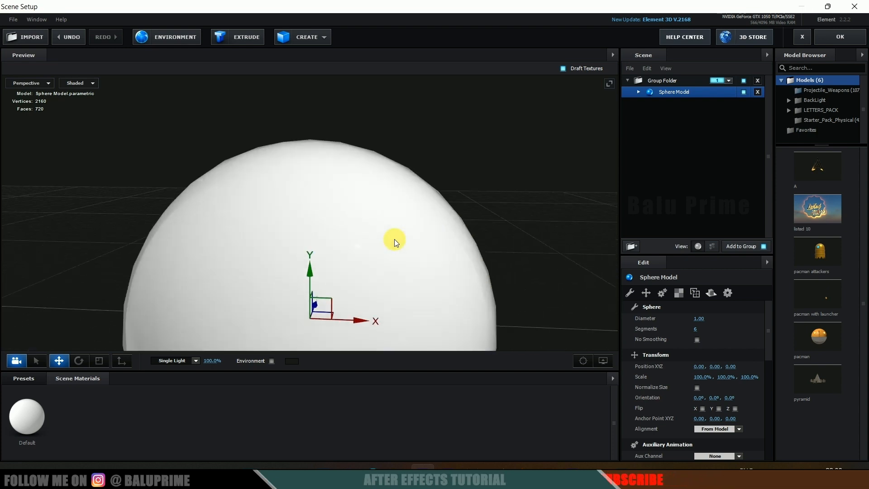
pyautogui.scroll(3, 341, 158)
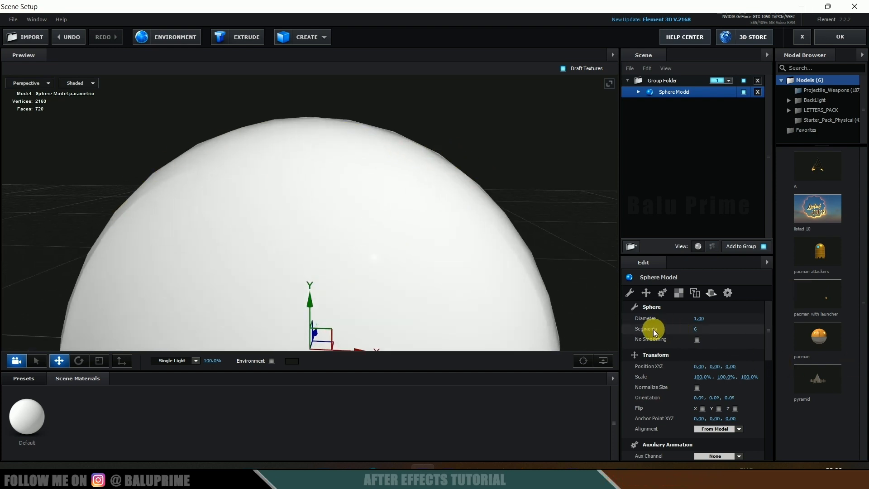
# Step: Set the sphere's segments to 32 and its scale to 110%
pyautogui.write('32')
pyautogui.press('Return')
pyautogui.scroll(-5, 395, 253)
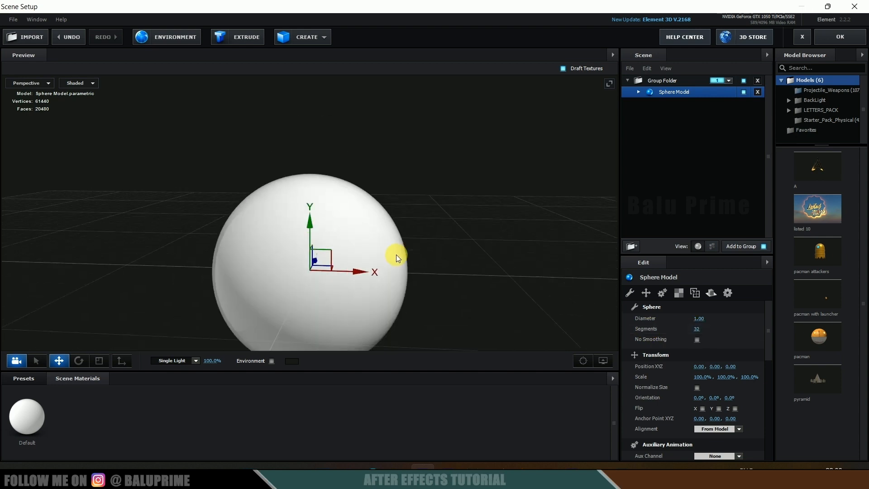
pyautogui.write('110')
pyautogui.press('Return')
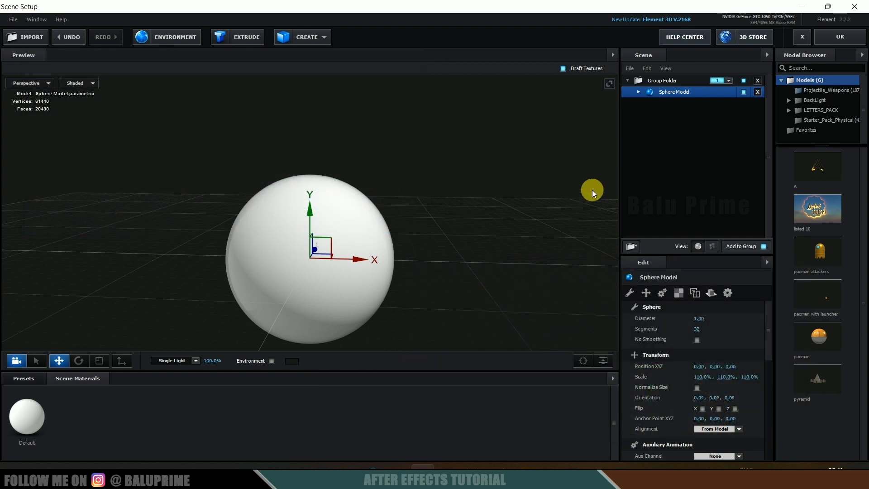
# Step: Load Earth_Diffuse_6K.jpg from D:\youtube\Earth\Earth_Textures_6K as the diffuse texture of the sphere's Default material
pyautogui.click(638, 91)
pyautogui.click(682, 103)
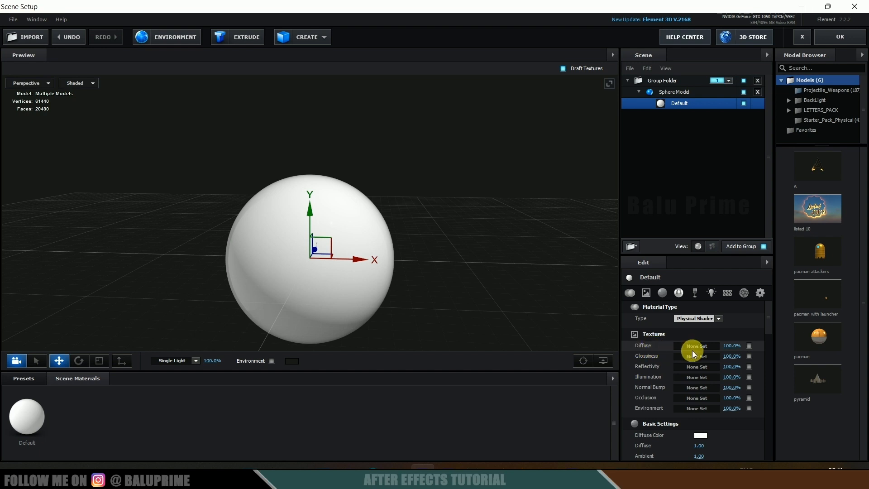
pyautogui.click(690, 347)
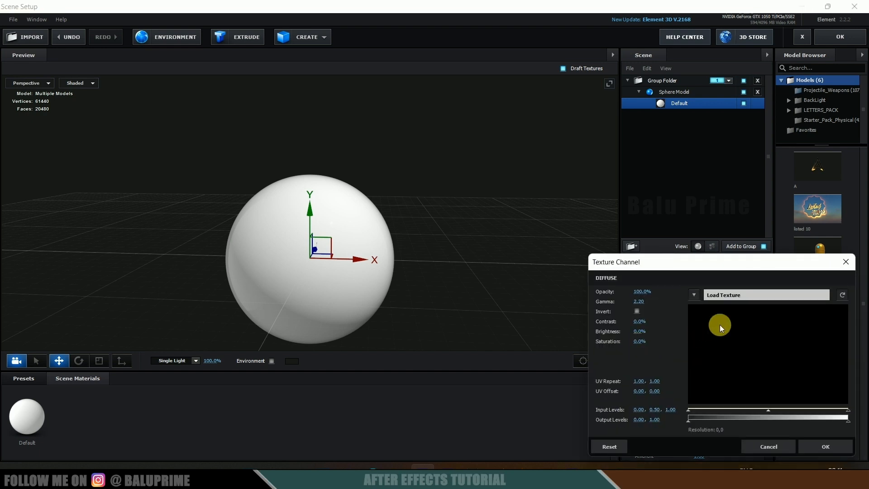
pyautogui.click(733, 294)
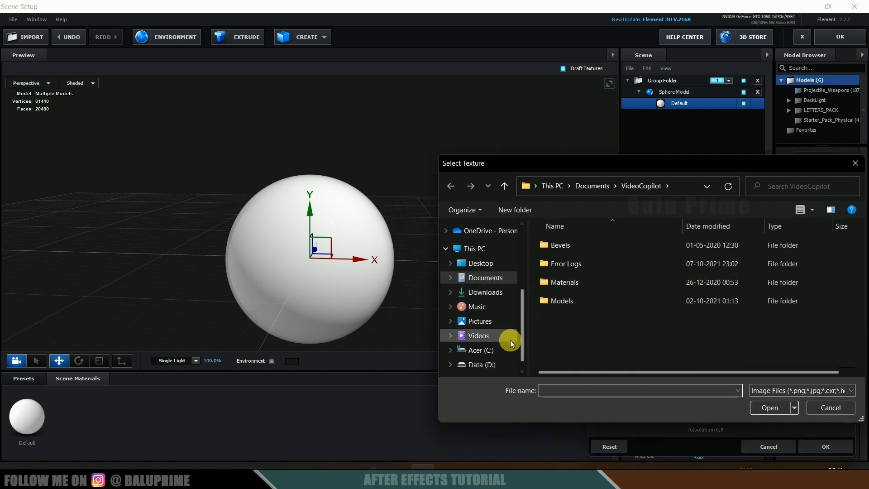
pyautogui.click(482, 364)
pyautogui.scroll(-5, 656, 302)
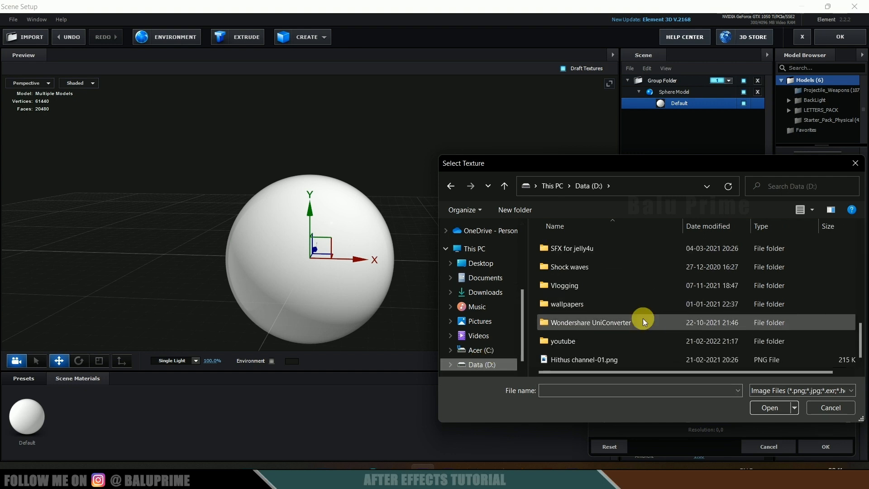
pyautogui.doubleClick(577, 338)
pyautogui.scroll(-2, 609, 301)
pyautogui.scroll(2, 597, 292)
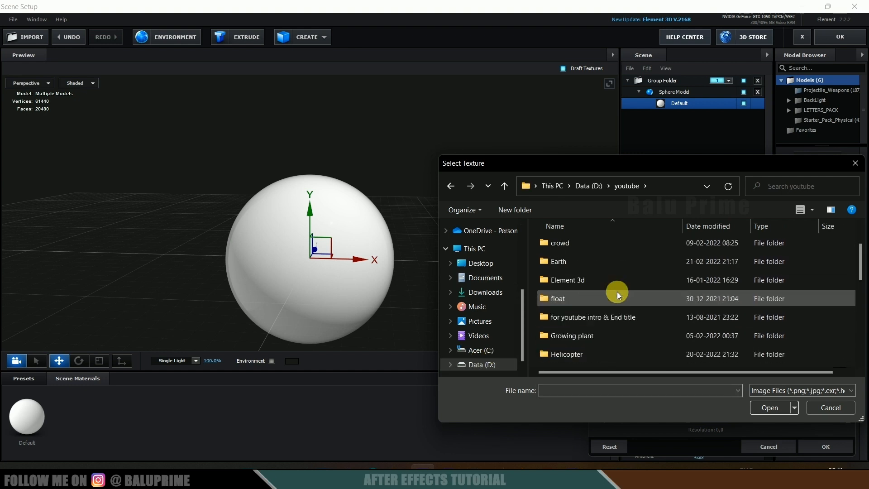
pyautogui.doubleClick(580, 318)
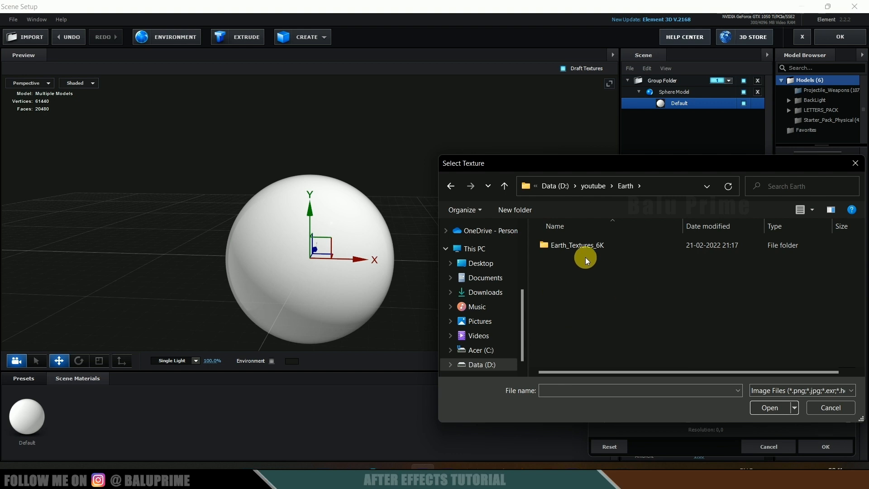
pyautogui.doubleClick(578, 244)
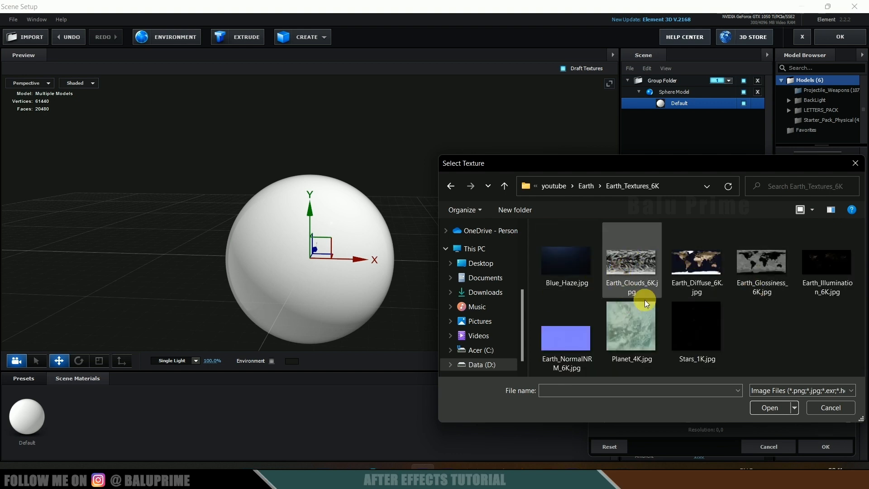
pyautogui.click(704, 270)
pyautogui.click(775, 410)
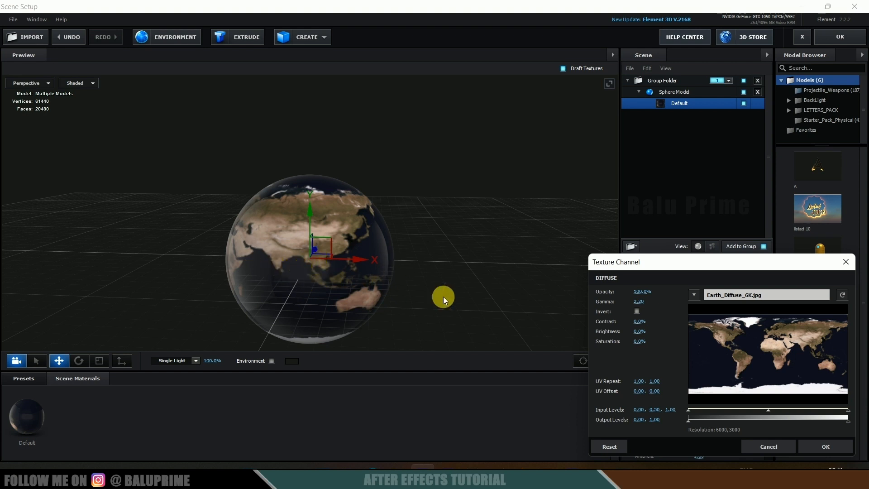
pyautogui.click(822, 447)
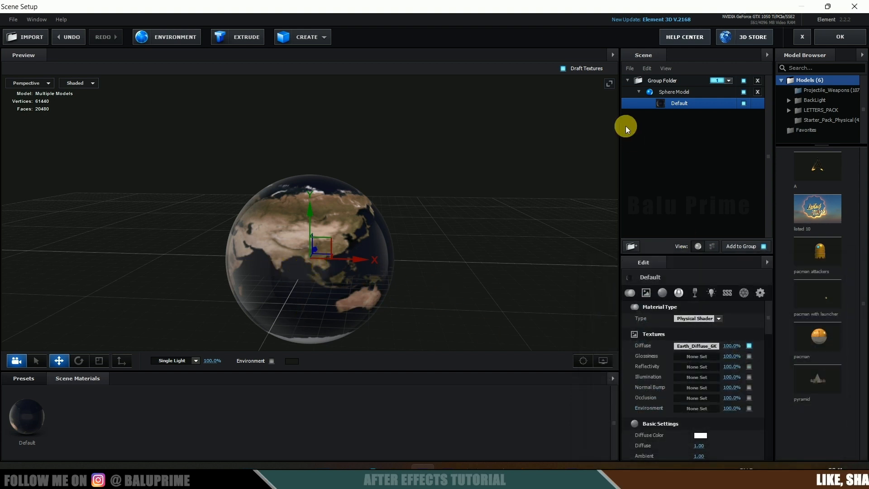
# Step: Set the sphere model's texture mapping to Sphere and inspect the globe from another angle
pyautogui.click(674, 91)
pyautogui.click(679, 293)
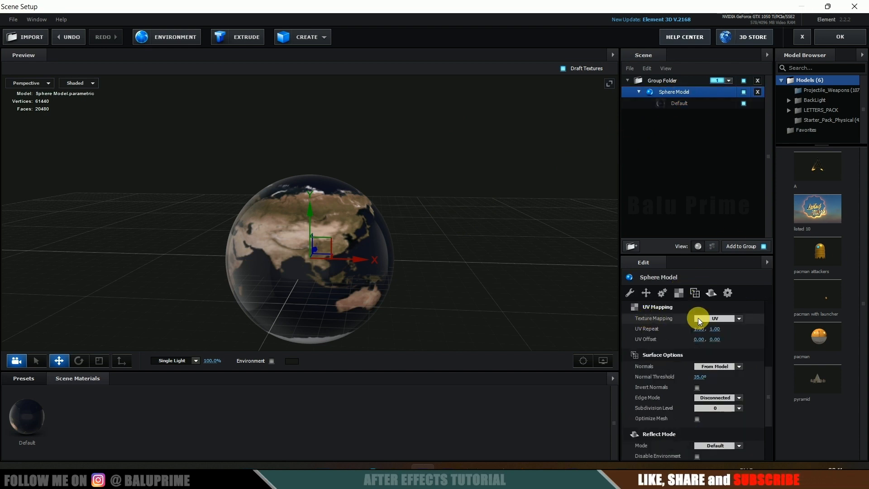
pyautogui.click(715, 319)
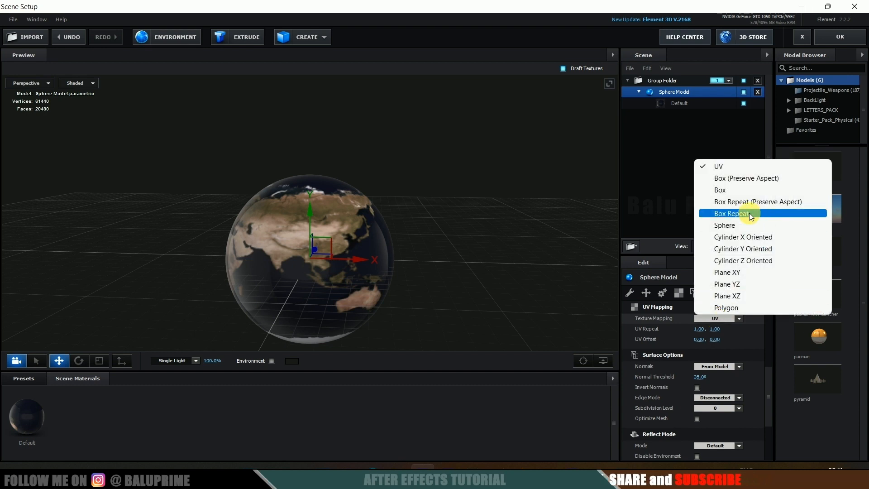
pyautogui.click(735, 222)
pyautogui.scroll(3, 428, 238)
pyautogui.moveTo(188, 248); pyautogui.dragTo(266, 245)
pyautogui.scroll(-2, 388, 238)
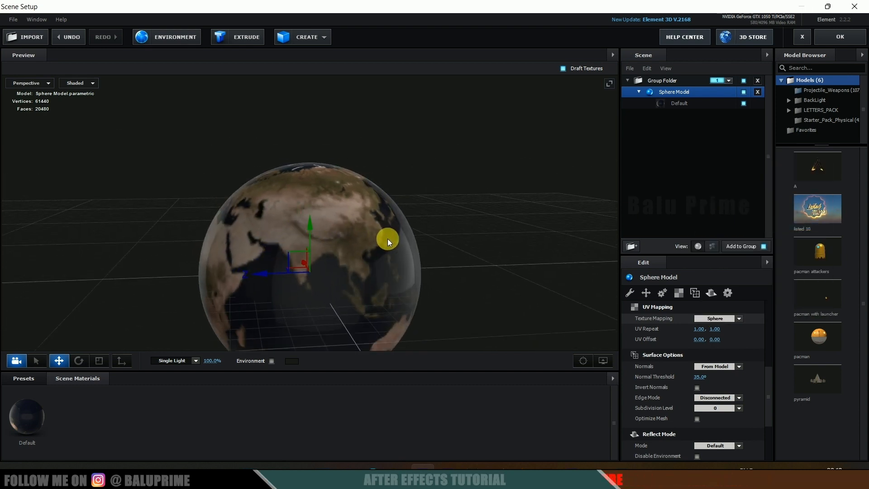
# Step: Load Earth_Glossiness_6K.jpg as the glossiness texture of the sphere's Default material
pyautogui.click(680, 106)
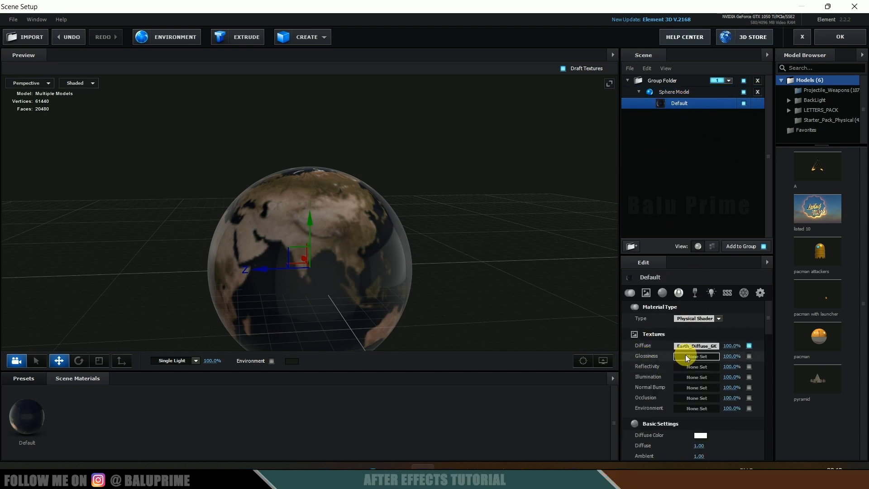
pyautogui.click(686, 355)
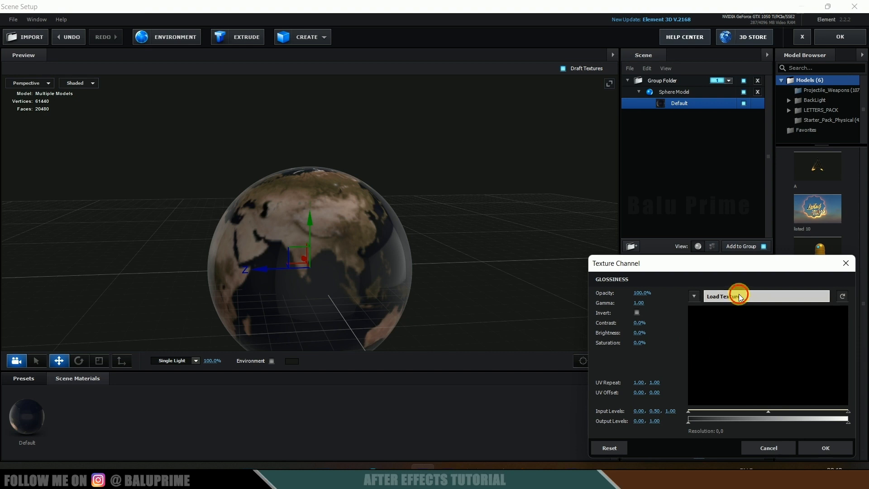
pyautogui.click(739, 297)
pyautogui.click(762, 264)
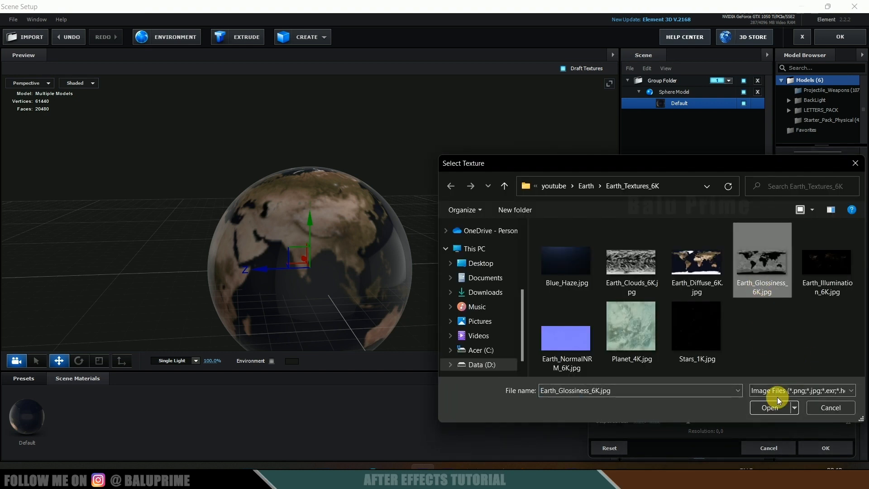
pyautogui.click(772, 406)
pyautogui.click(813, 450)
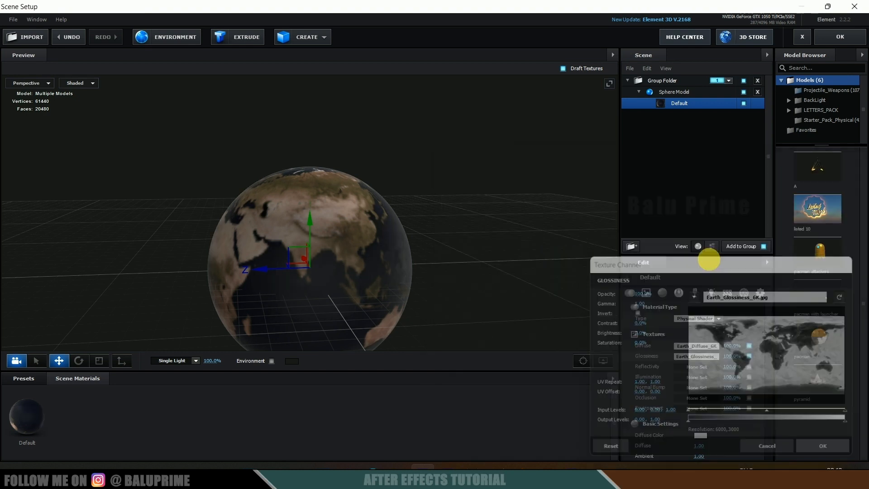
# Step: Load Earth_NormalNRM_6K.jpg as the normal bump texture of the sphere's Default material
pyautogui.click(691, 387)
pyautogui.click(737, 296)
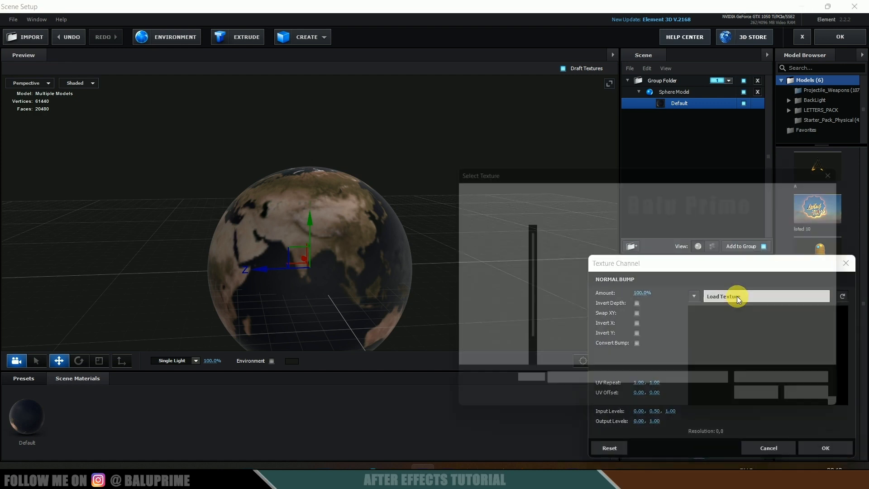
pyautogui.click(563, 347)
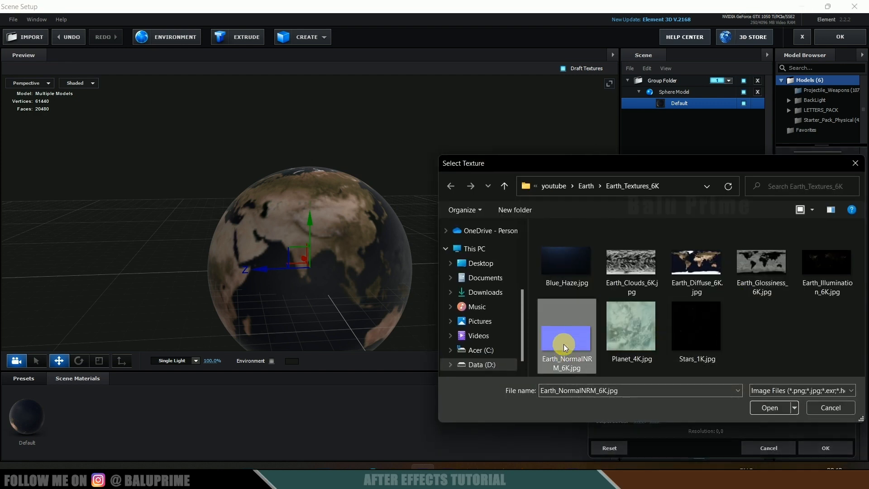
pyautogui.click(768, 409)
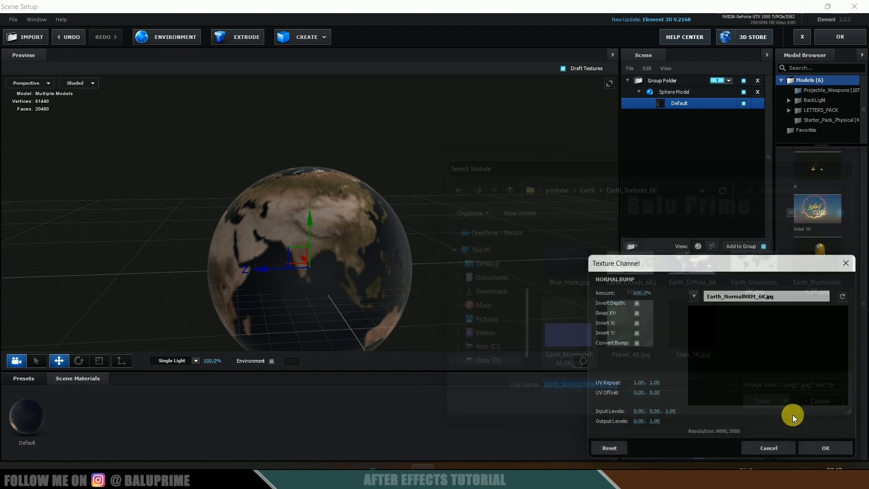
pyautogui.click(827, 449)
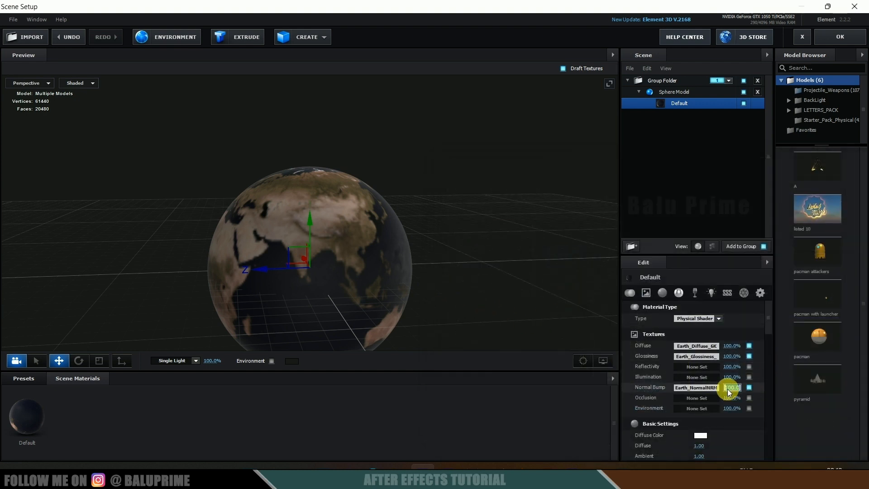
# Step: Set the normal bump amount to 200%, check the globe from another side, and apply the scene setup
pyautogui.write('200')
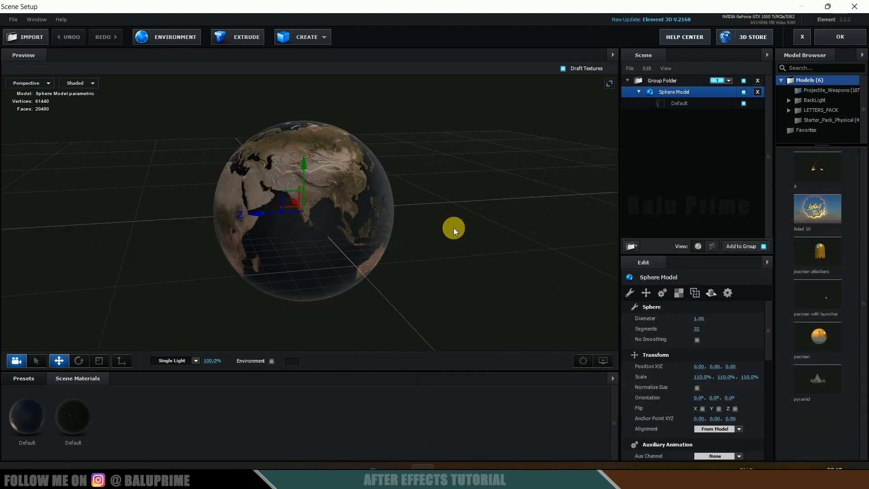
pyautogui.moveTo(453, 227); pyautogui.dragTo(478, 223)
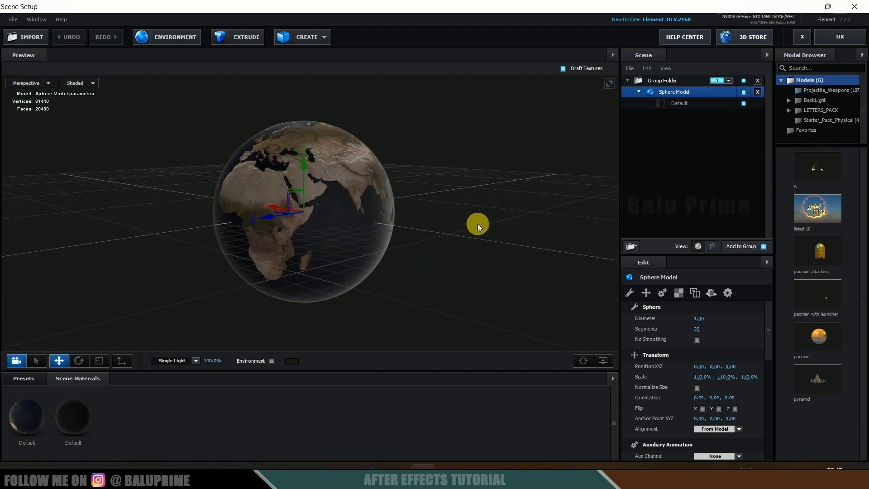
pyautogui.click(840, 37)
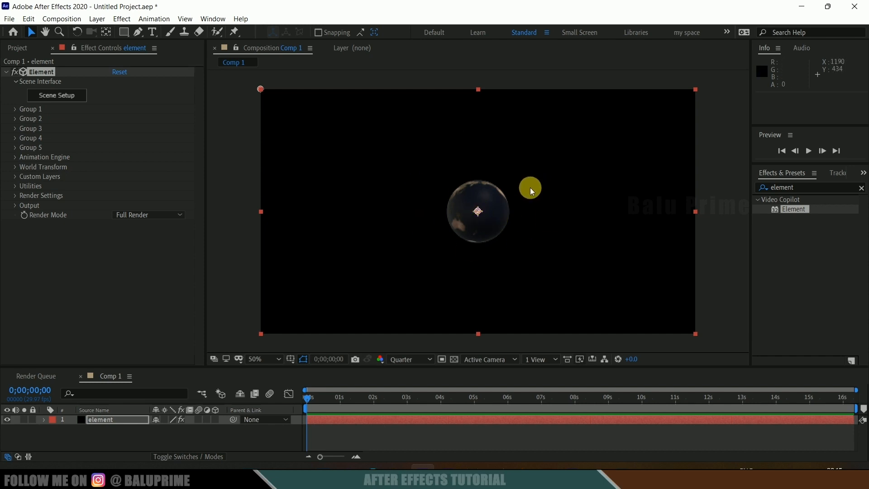
# Step: Add a two-node camera layer with the 35mm preset to the composition
pyautogui.click(97, 19)
pyautogui.moveTo(118, 29)
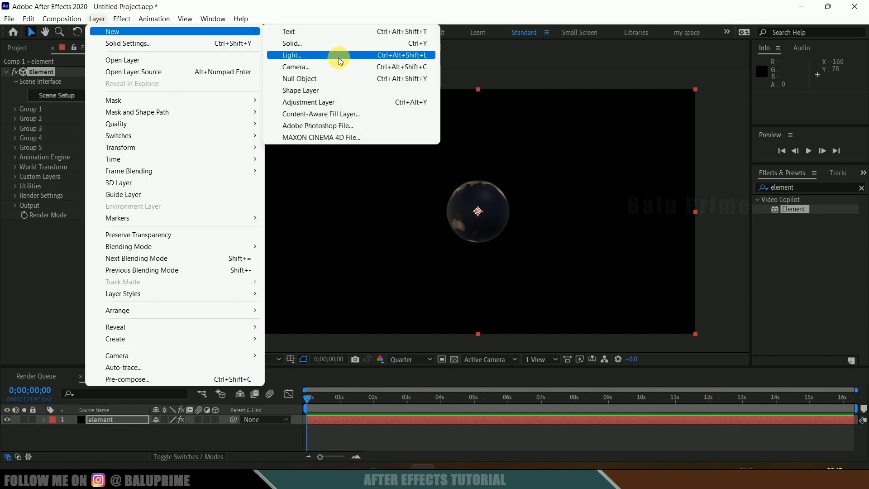
pyautogui.click(313, 66)
pyautogui.click(509, 152)
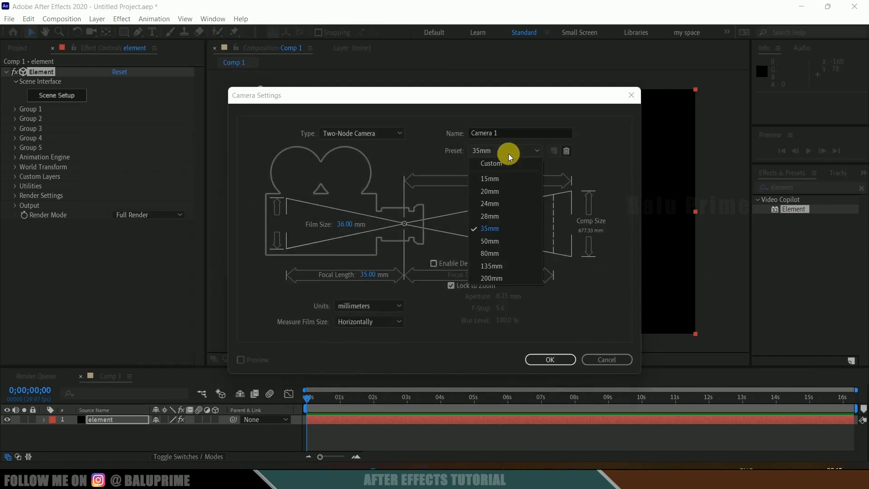
pyautogui.click(498, 225)
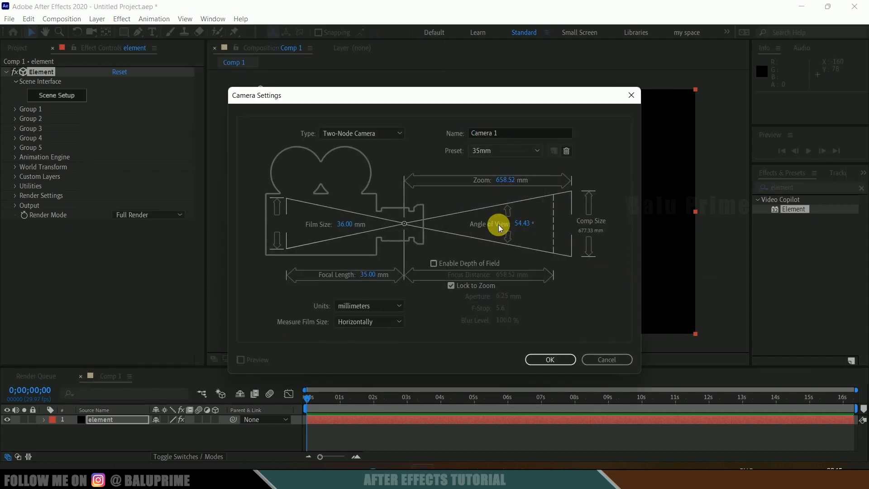
pyautogui.click(540, 357)
# Step: Orbit the camera until Africa faces the view and dolly in so the globe fills more of the frame
pyautogui.click(92, 32)
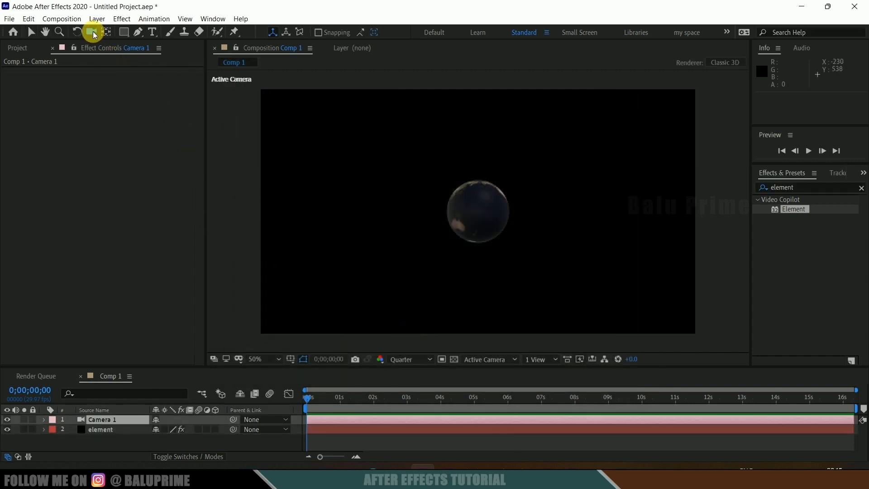
pyautogui.moveTo(490, 266); pyautogui.dragTo(476, 237)
pyautogui.click(92, 32)
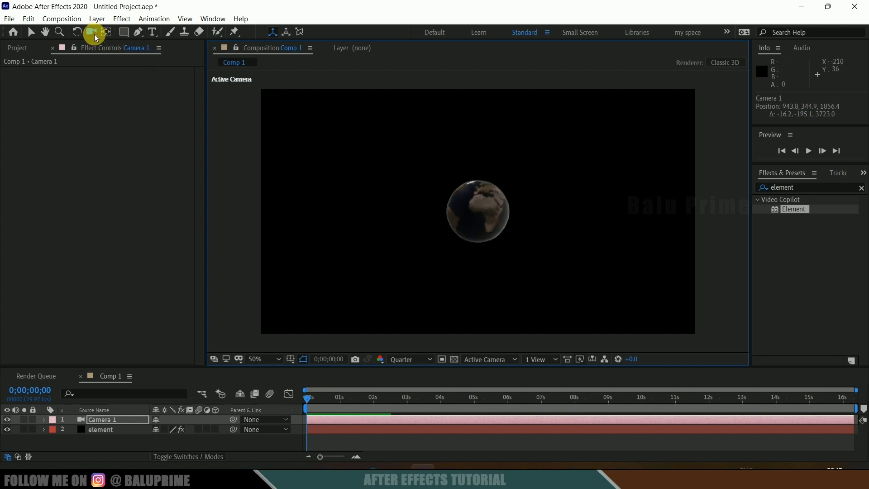
pyautogui.click(121, 67)
pyautogui.moveTo(518, 249); pyautogui.dragTo(517, 131)
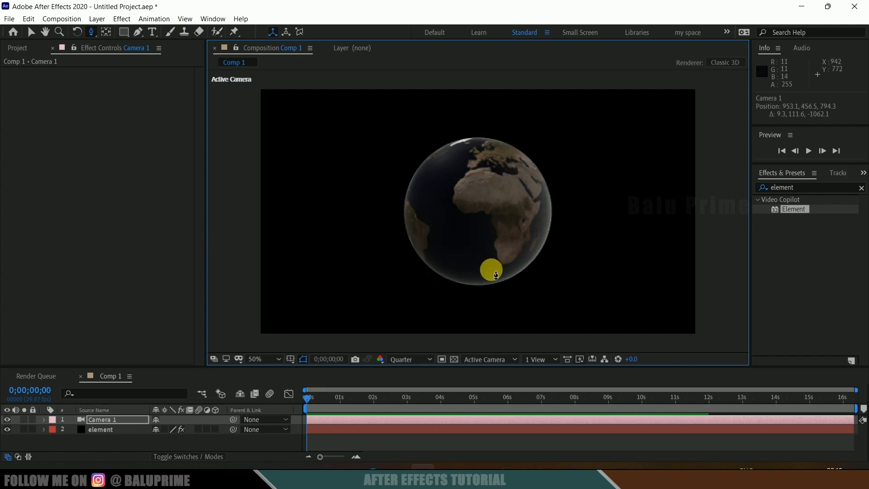
# Step: Reopen the element layer's scene setup, assign the sphere model to auxiliary animation Channel 1, and apply the scene
pyautogui.click(307, 398)
pyautogui.click(93, 430)
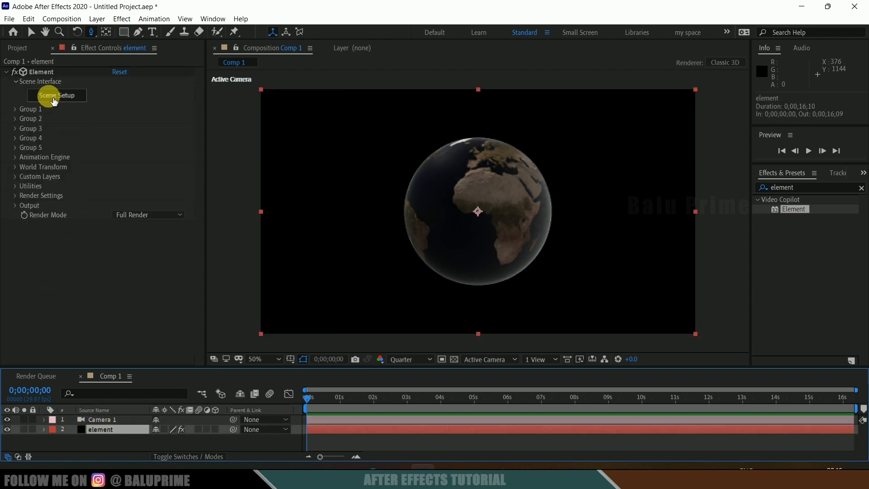
pyautogui.click(54, 98)
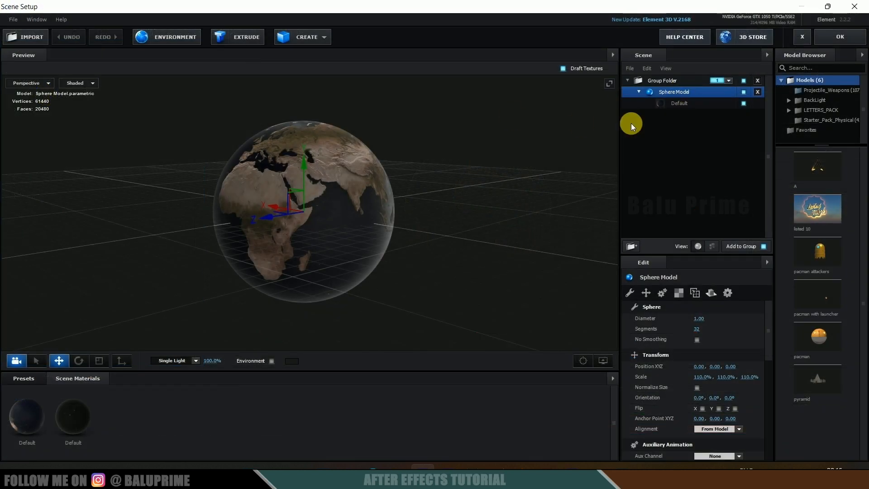
pyautogui.rightClick(677, 93)
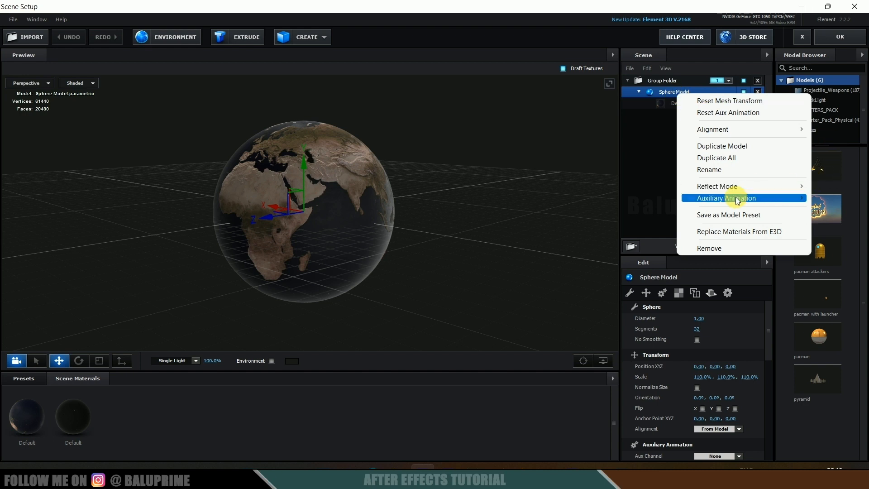
pyautogui.moveTo(735, 197)
pyautogui.click(638, 209)
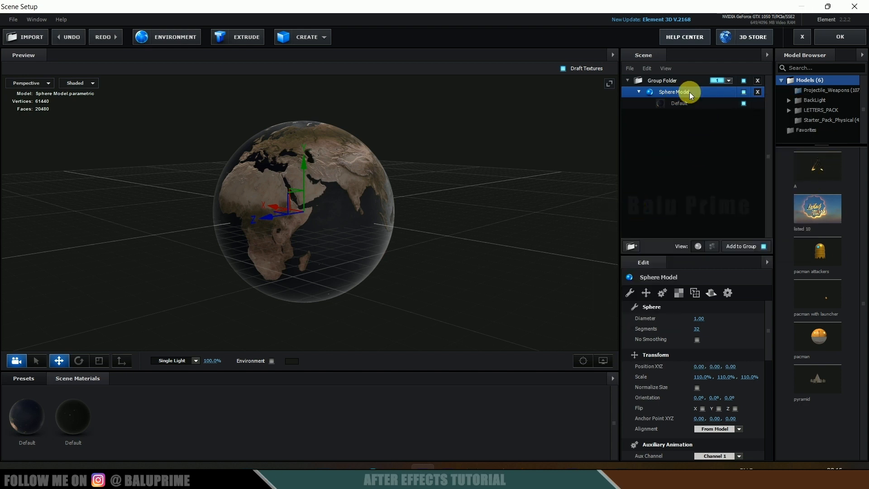
pyautogui.click(667, 81)
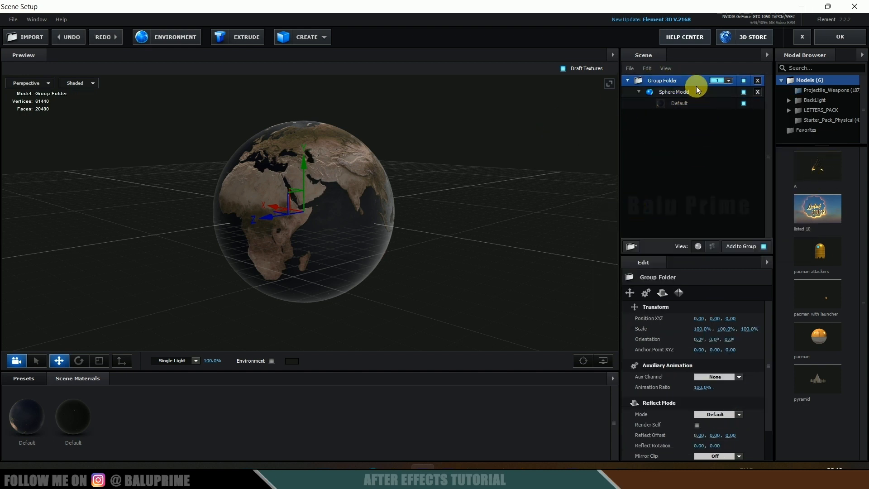
pyautogui.click(667, 94)
pyautogui.rightClick(677, 93)
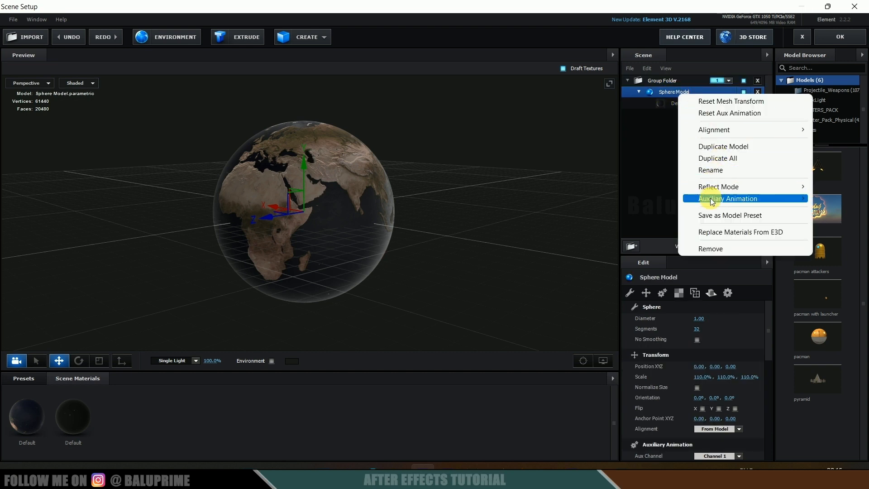
pyautogui.moveTo(711, 198)
pyautogui.click(661, 210)
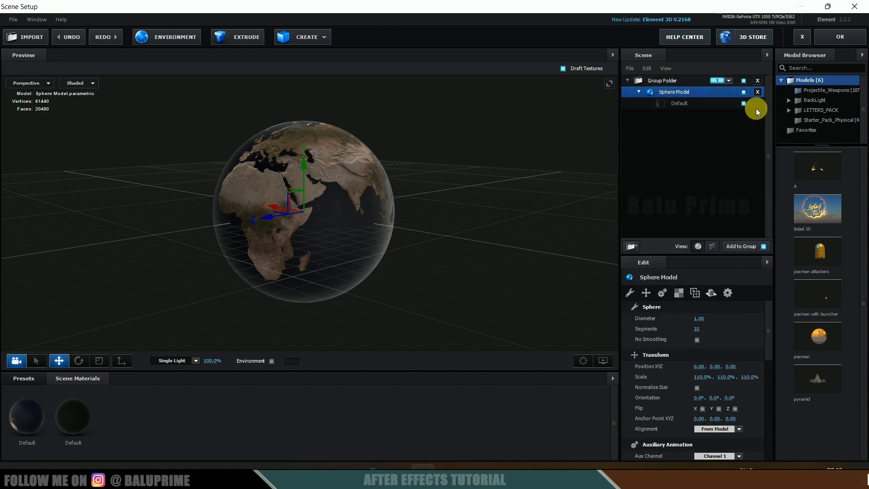
pyautogui.click(839, 38)
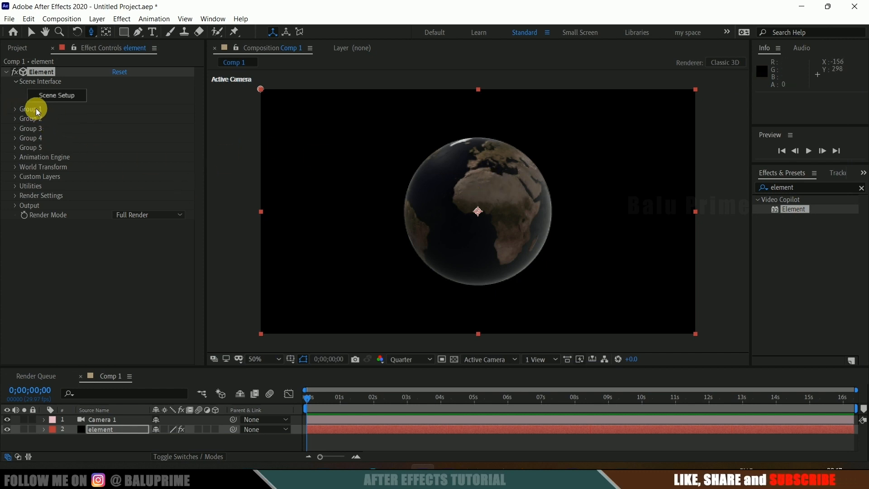
# Step: Set the scale of Group 1's auxiliary Channel 1 to 0.95
pyautogui.click(16, 110)
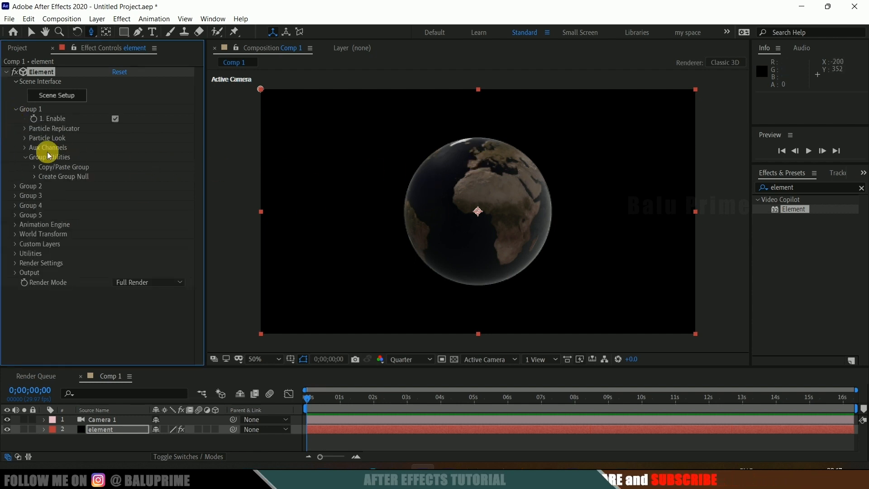
pyautogui.click(24, 148)
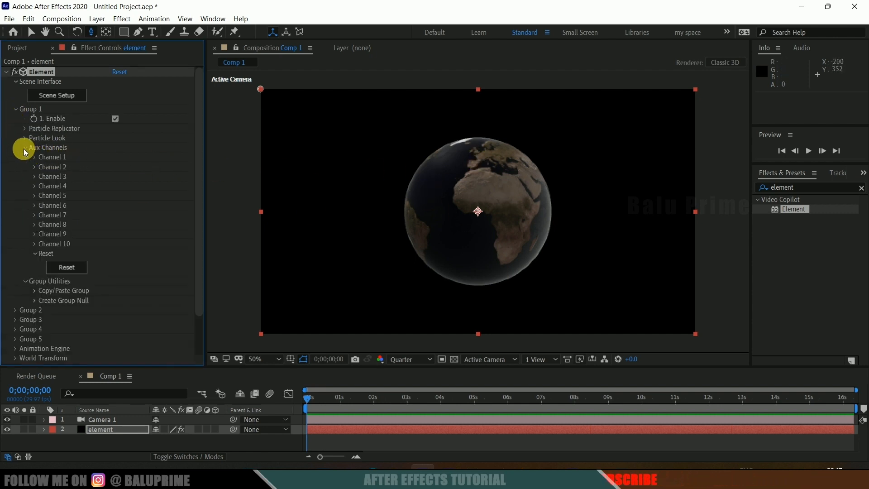
pyautogui.click(35, 157)
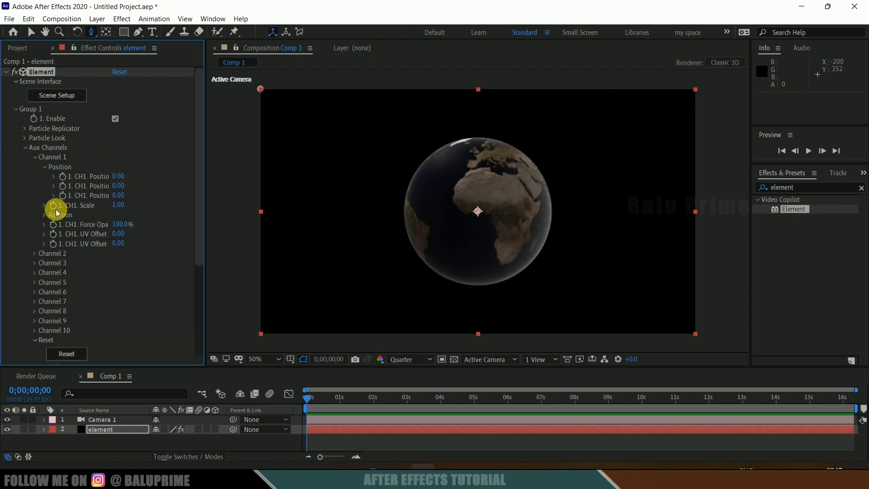
pyautogui.click(43, 215)
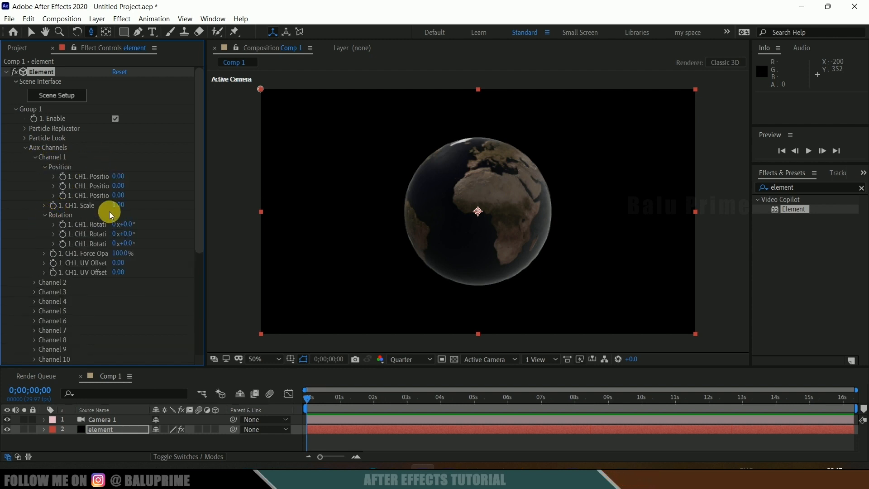
pyautogui.moveTo(132, 208); pyautogui.dragTo(116, 209)
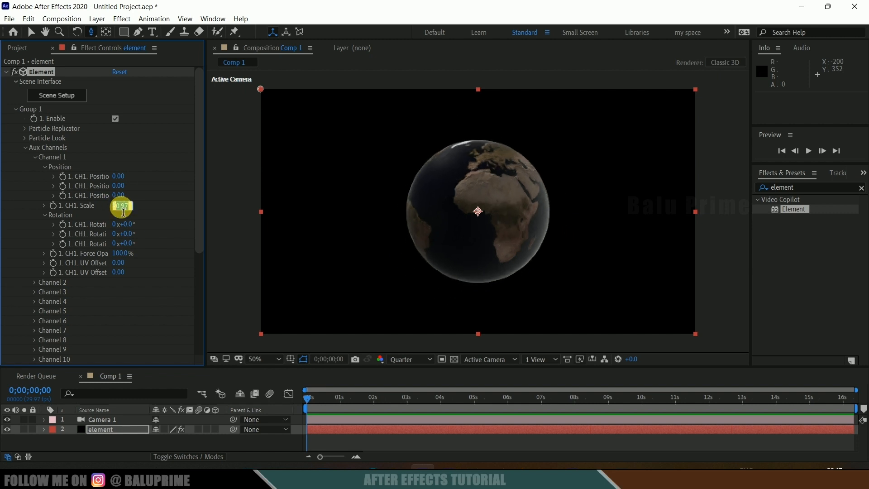
pyautogui.write('5')
pyautogui.click(126, 210)
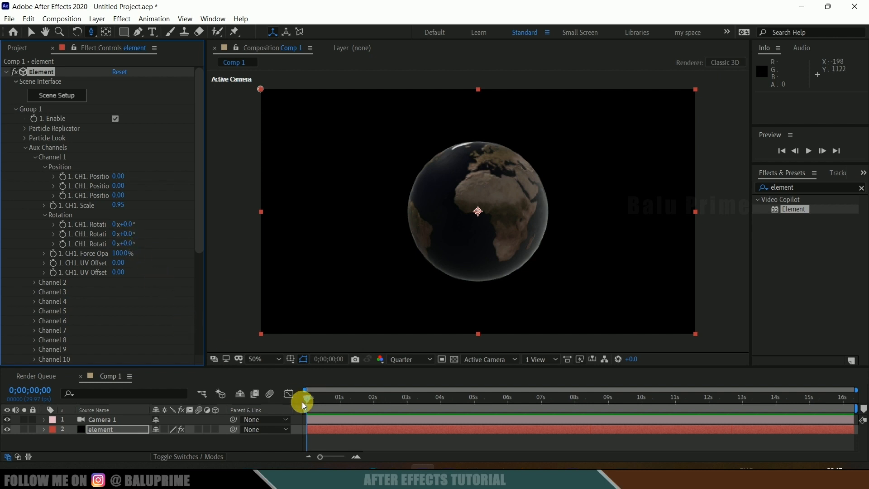
# Step: Enable keyframing on Channel 1's Y rotation and set it to 0° at the start of the timeline
pyautogui.moveTo(307, 399); pyautogui.dragTo(327, 400)
pyautogui.moveTo(111, 235)
pyautogui.mouseDown()
pyautogui.moveTo(175, 236)
pyautogui.moveTo(101, 235)
pyautogui.moveTo(130, 246)
pyautogui.moveTo(99, 247)
pyautogui.mouseUp()
pyautogui.click(63, 234)
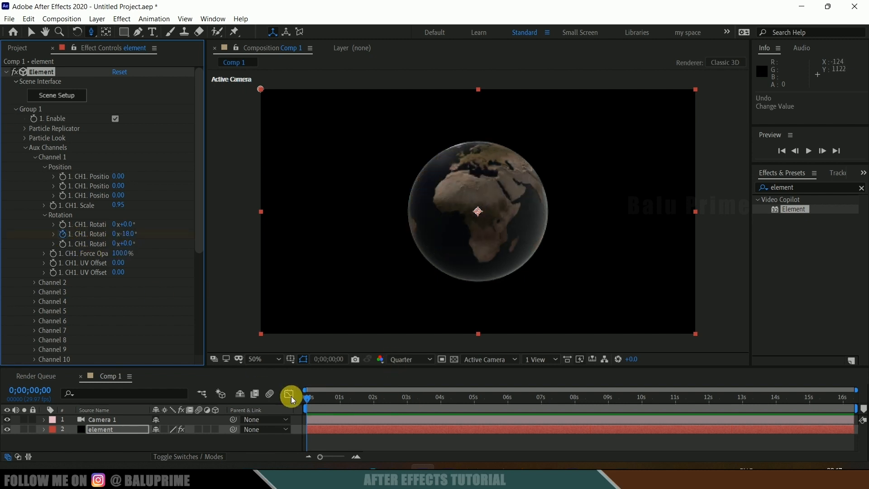
pyautogui.click(311, 397)
pyautogui.click(131, 235)
pyautogui.write('0')
pyautogui.press('Return')
# Step: Set Channel 1's Y rotation to -359° at the last frame, 0;00;16;09
pyautogui.click(312, 397)
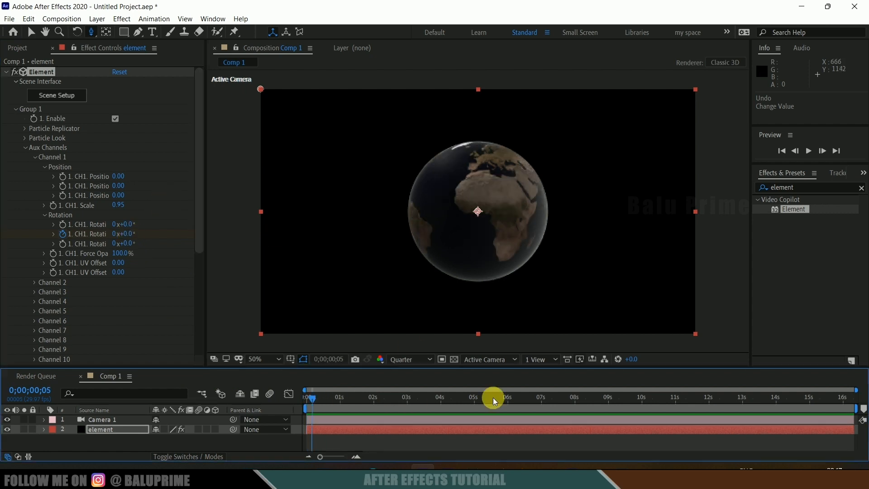
pyautogui.click(118, 235)
pyautogui.press('Return')
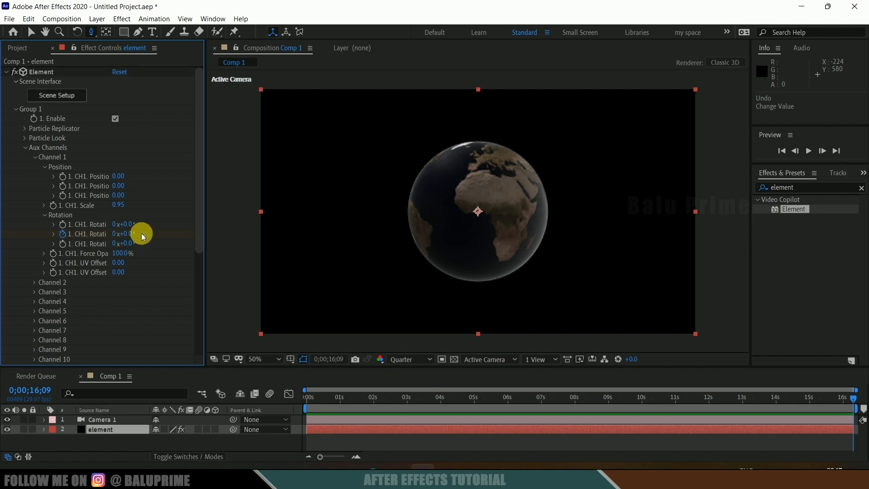
pyautogui.write('-359')
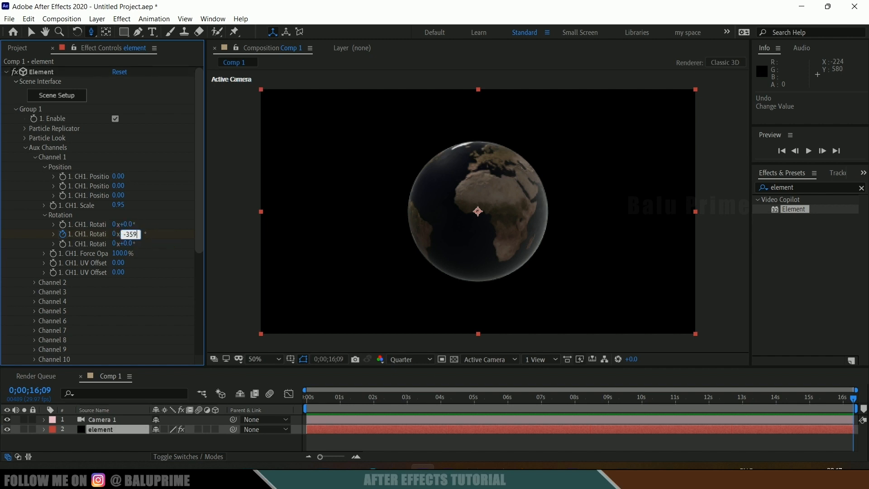
pyautogui.press('Return')
# Step: Preview the globe's rotation and return the playhead to the first frame
pyautogui.press('space')
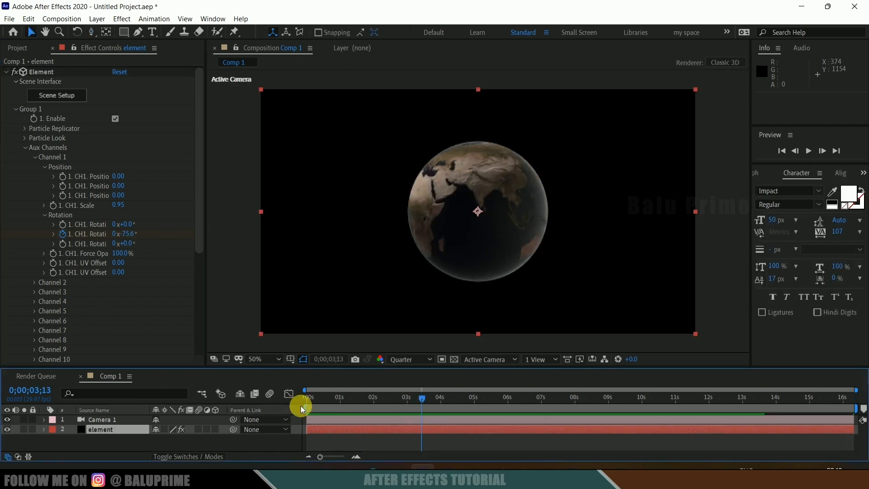
pyautogui.click(315, 395)
pyautogui.moveTo(314, 393); pyautogui.dragTo(286, 393)
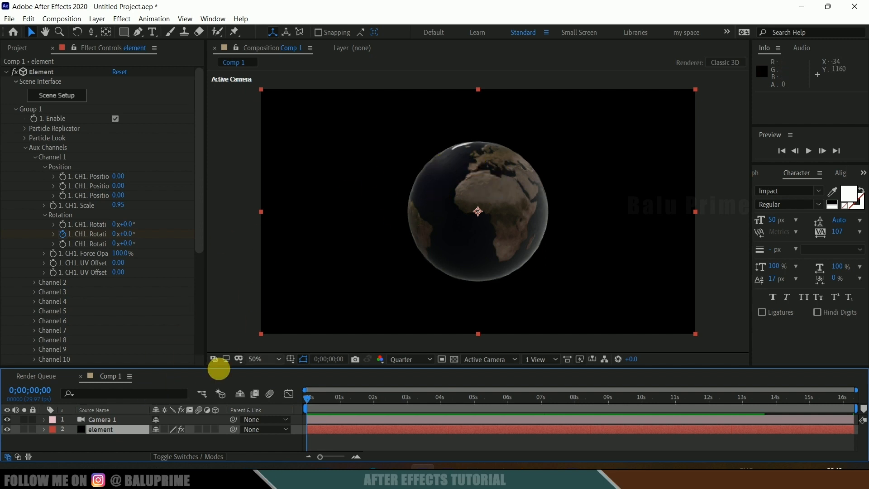
# Step: Add a text layer reading "BIG NEWS" on two lines over the globe
pyautogui.click(113, 420)
pyautogui.click(97, 19)
pyautogui.moveTo(111, 37)
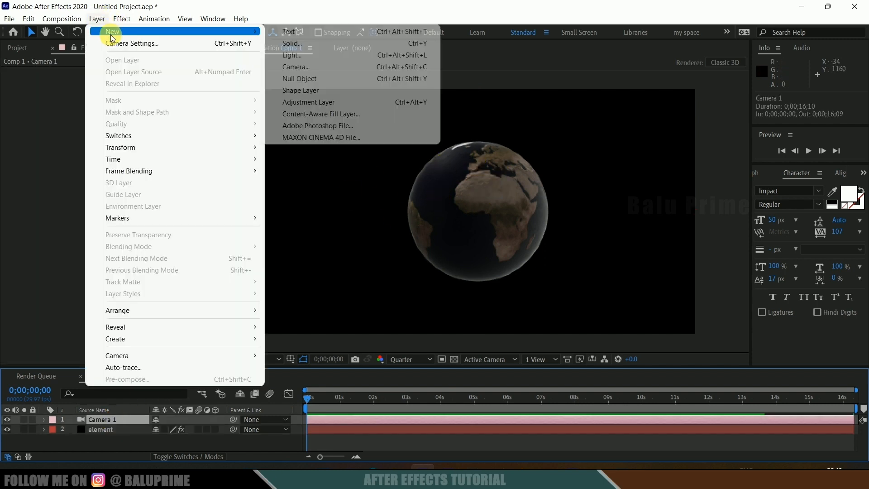
pyautogui.click(295, 32)
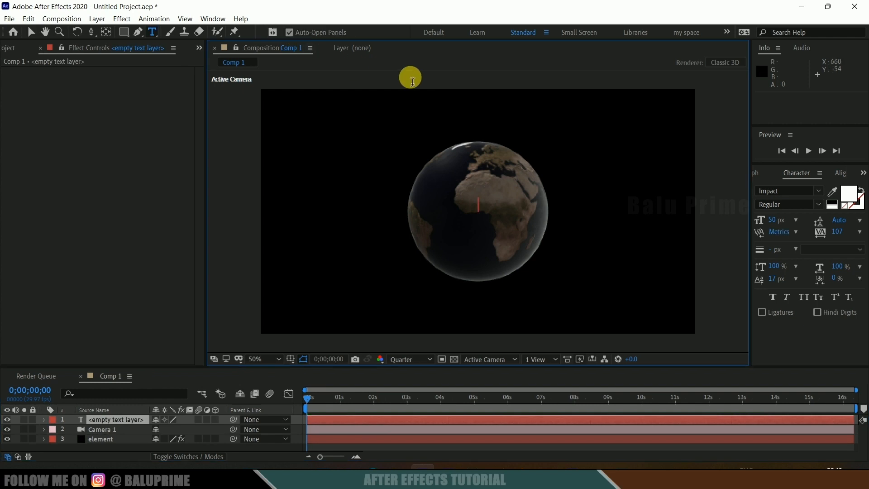
pyautogui.write('BIG')
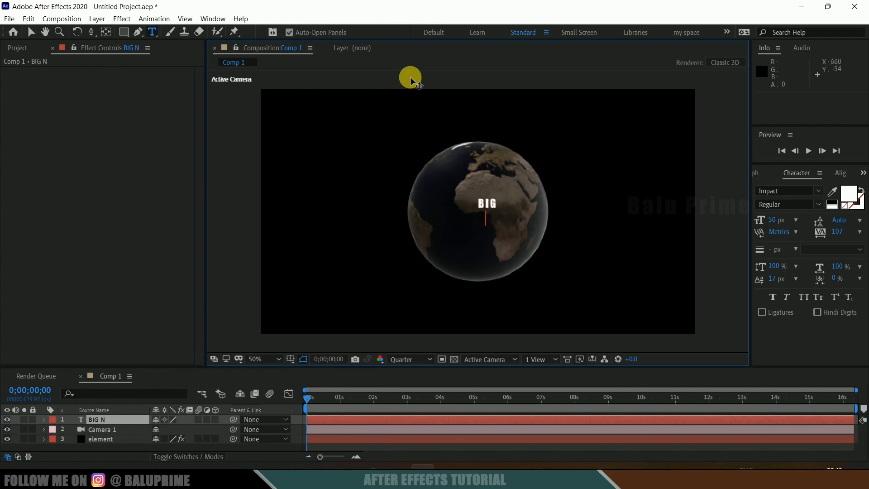
pyautogui.click(411, 77)
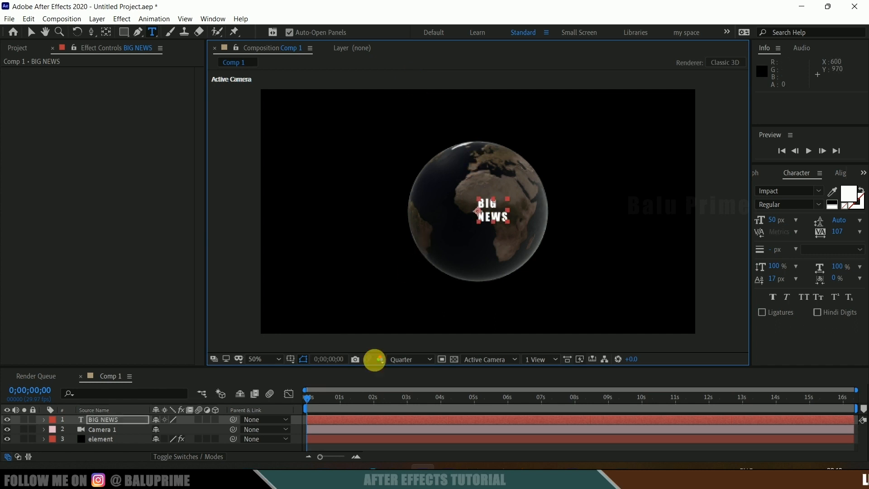
# Step: Set the BIG NEWS text size to 100 px, and enlarge only the word BIG to 159 px
pyautogui.click(777, 220)
pyautogui.write('100')
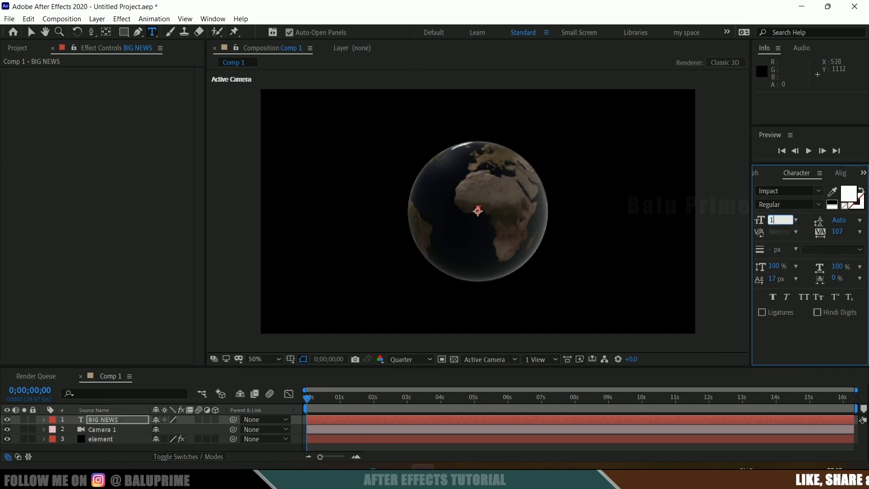
pyautogui.press('Return')
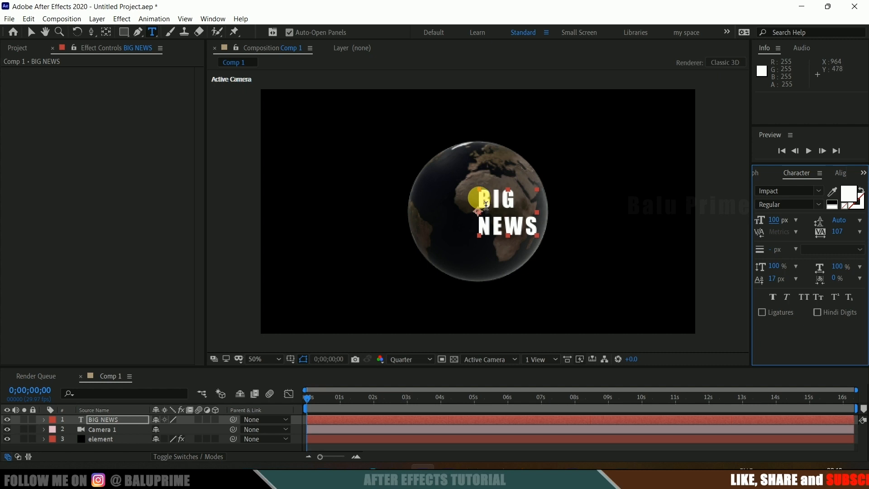
pyautogui.moveTo(475, 195); pyautogui.dragTo(528, 195)
pyautogui.moveTo(779, 219); pyautogui.dragTo(818, 223)
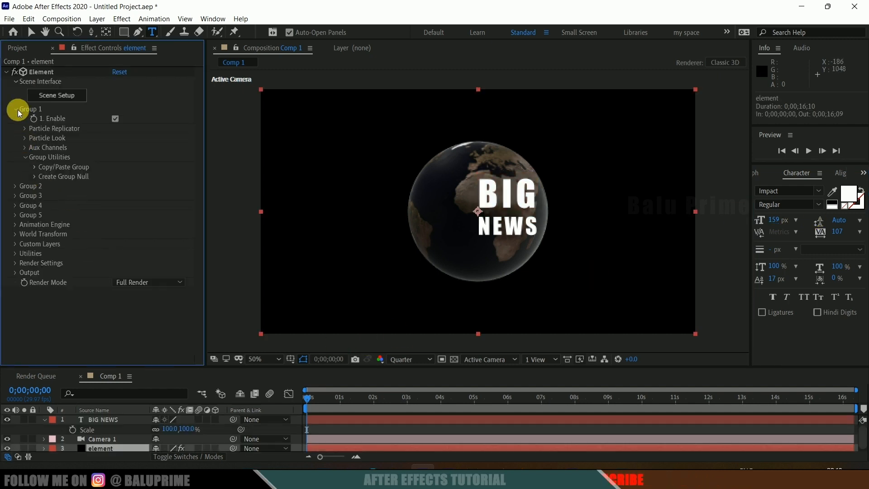
# Step: Assign the BIG NEWS text layer to Path Layer 1 in the Element effect's custom text and masks
pyautogui.click(16, 109)
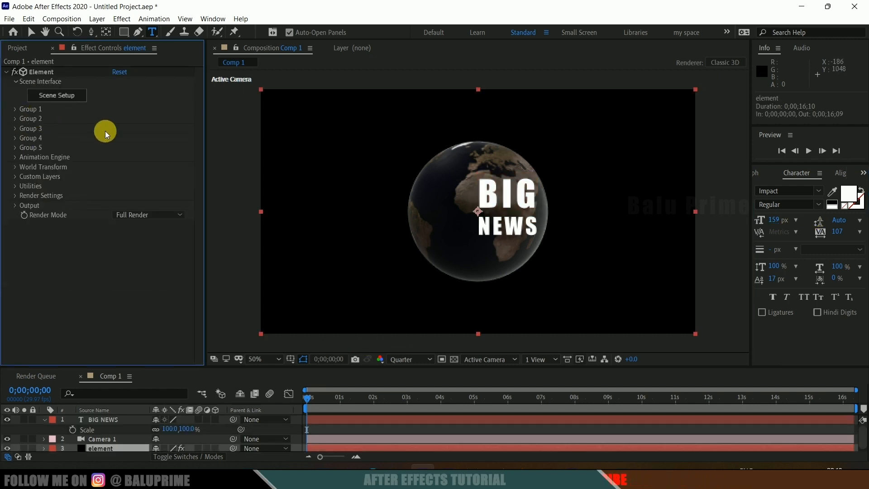
pyautogui.click(16, 176)
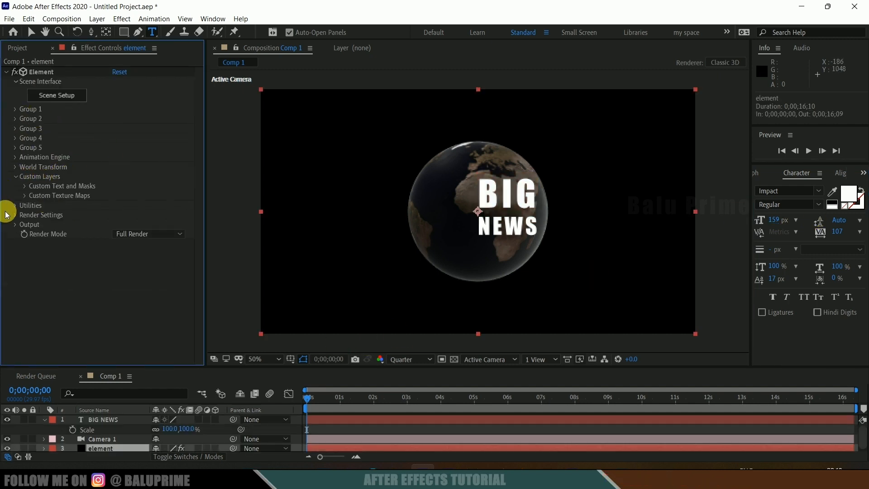
pyautogui.click(24, 186)
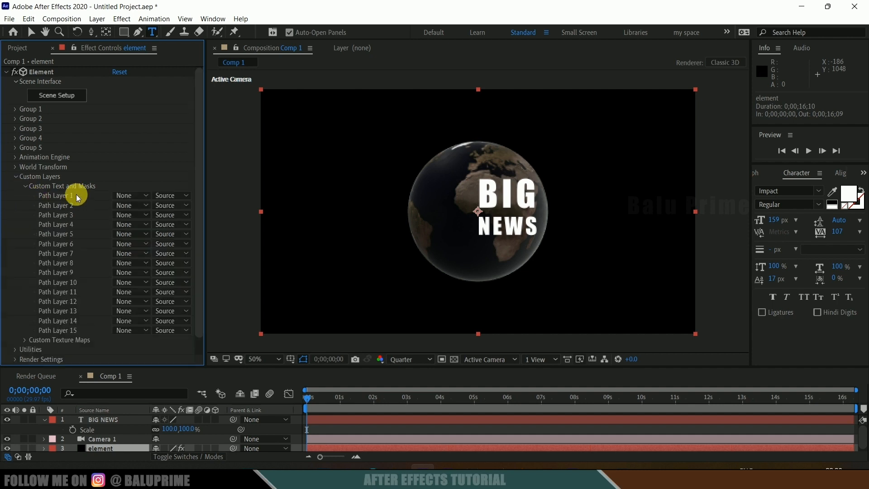
pyautogui.click(130, 193)
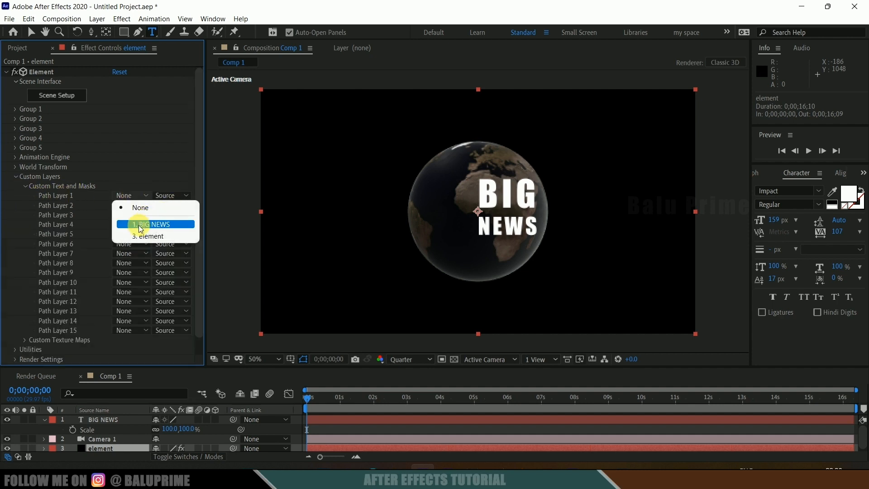
pyautogui.click(152, 225)
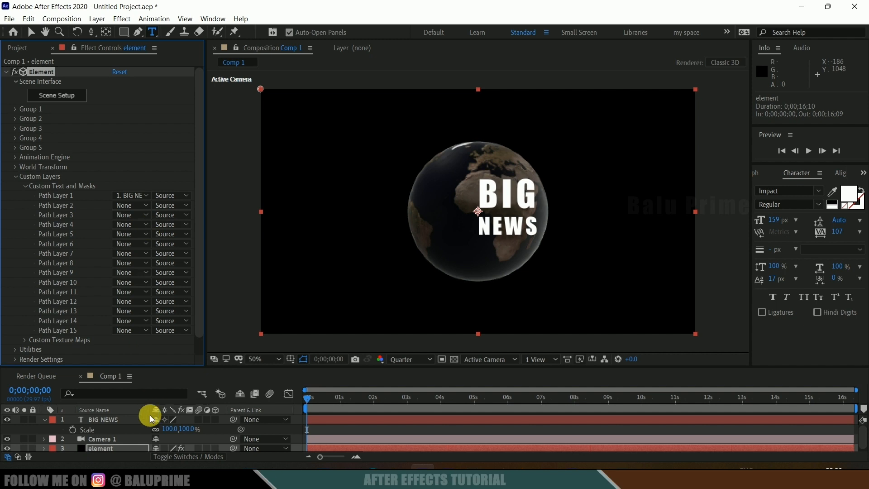
# Step: Hide the BIG NEWS text layer and recheck it as Path Layer 1 on the element layer
pyautogui.click(97, 423)
pyautogui.click(7, 420)
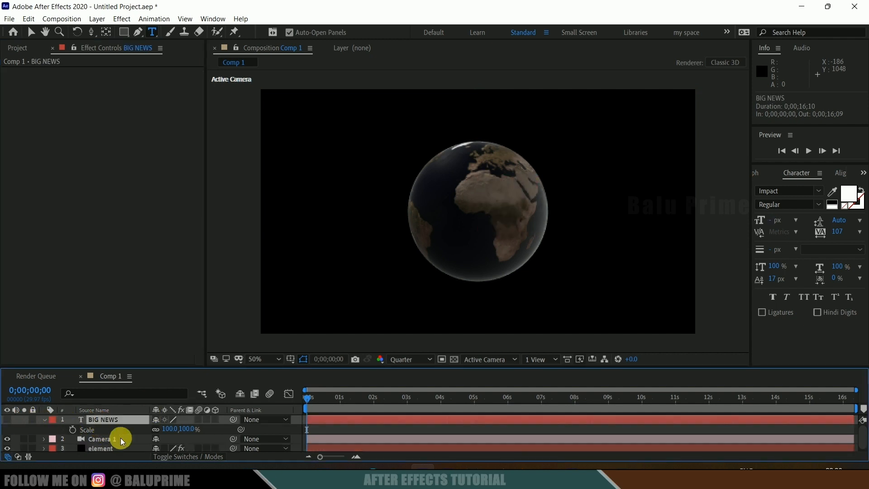
pyautogui.click(103, 448)
pyautogui.click(134, 192)
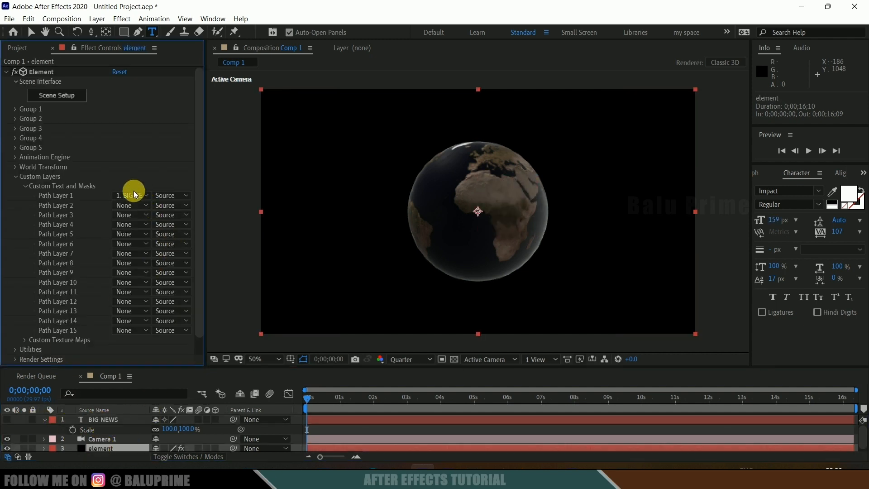
pyautogui.click(123, 224)
pyautogui.click(151, 225)
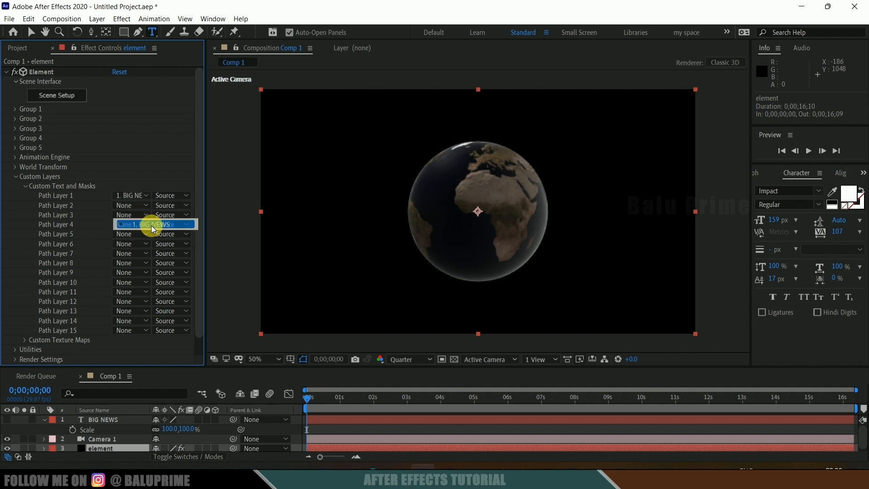
# Step: Extrude the BIG NEWS custom path into a 3D model in Element's Scene Setup
pyautogui.click(57, 96)
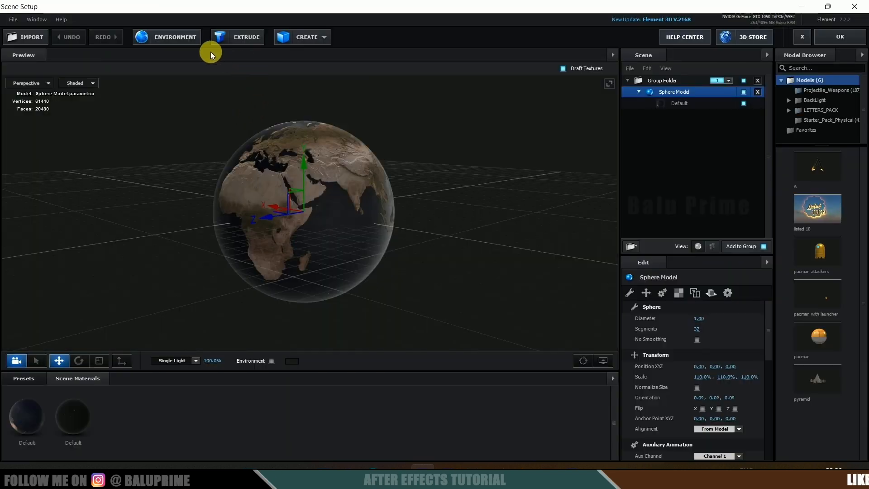
pyautogui.click(230, 36)
pyautogui.moveTo(270, 222); pyautogui.dragTo(243, 248)
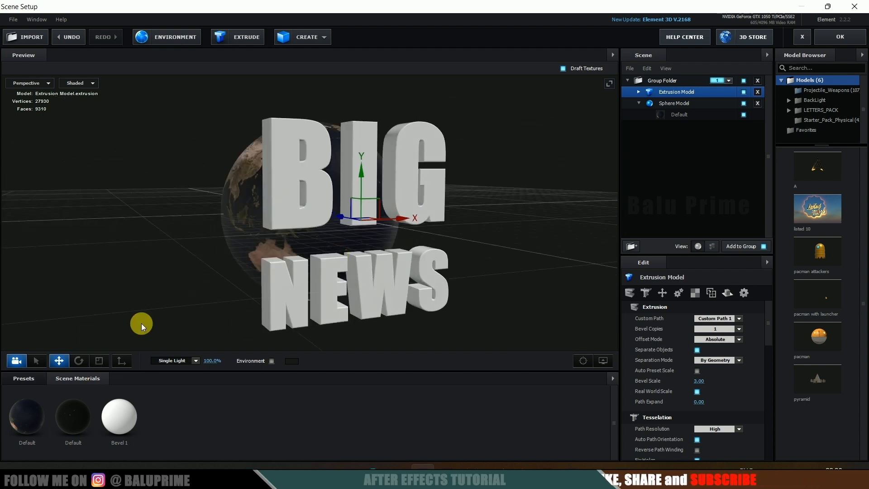
# Step: Apply a blue-edged Physical bevel preset with three bevel copies to the extruded text and move it in front of the globe, to about Z -0.65
pyautogui.click(23, 380)
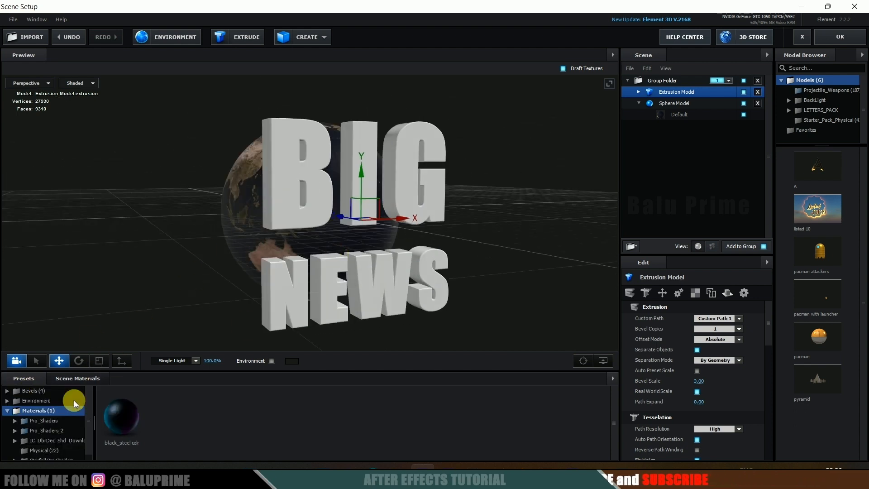
pyautogui.click(38, 391)
pyautogui.click(45, 401)
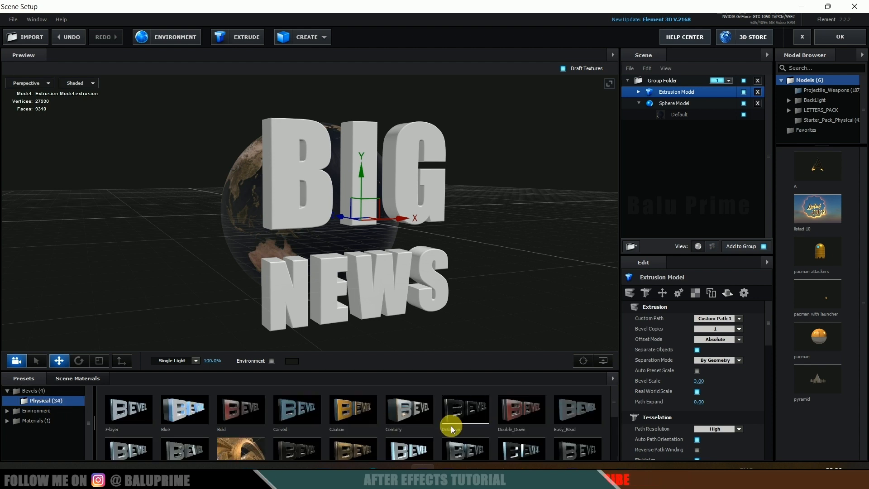
pyautogui.scroll(-1, 451, 425)
pyautogui.moveTo(338, 177); pyautogui.dragTo(316, 155)
pyautogui.moveTo(247, 217); pyautogui.dragTo(224, 221)
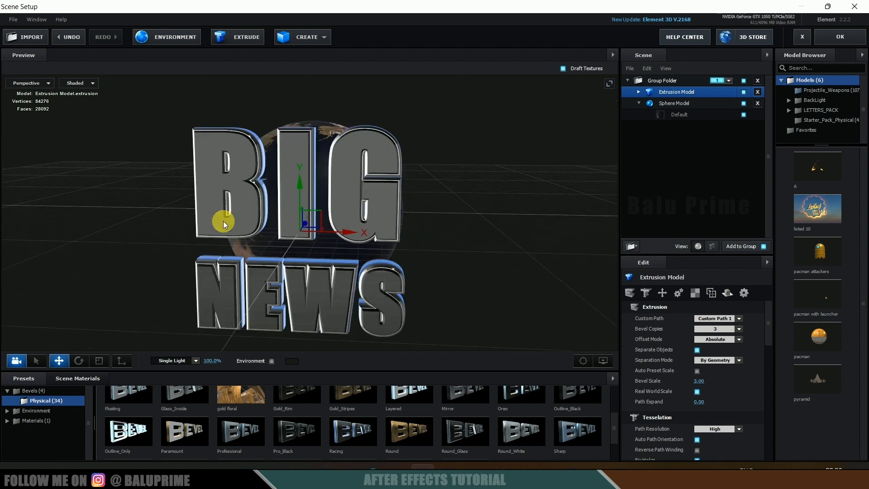
pyautogui.scroll(-2, 223, 221)
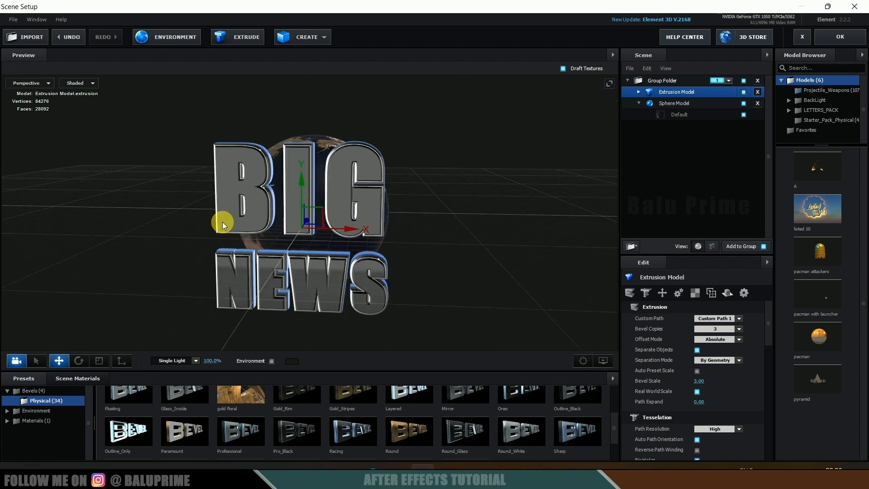
# Step: Rename the extrusion model as "big news"
pyautogui.doubleClick(689, 93)
pyautogui.write('b')
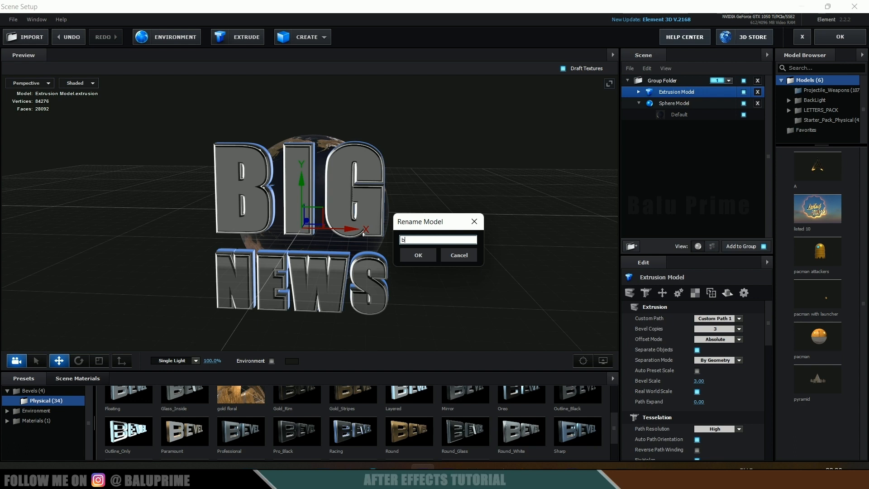
pyautogui.write('ig news')
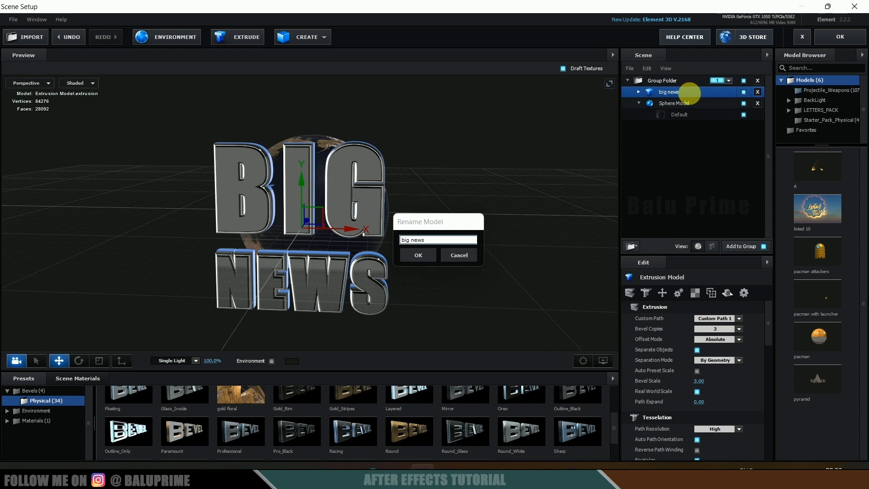
pyautogui.press('Return')
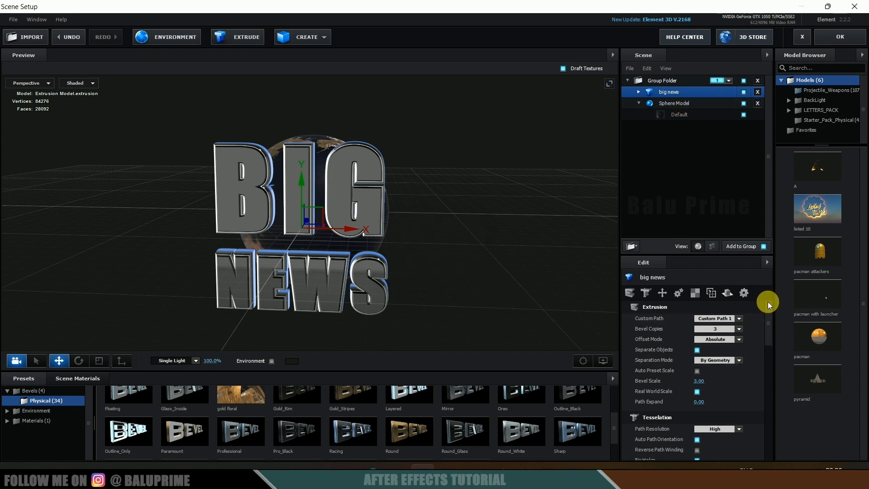
# Step: Scale the big news model uniformly, trying 85% and settling on 50%
pyautogui.scroll(-5, 757, 335)
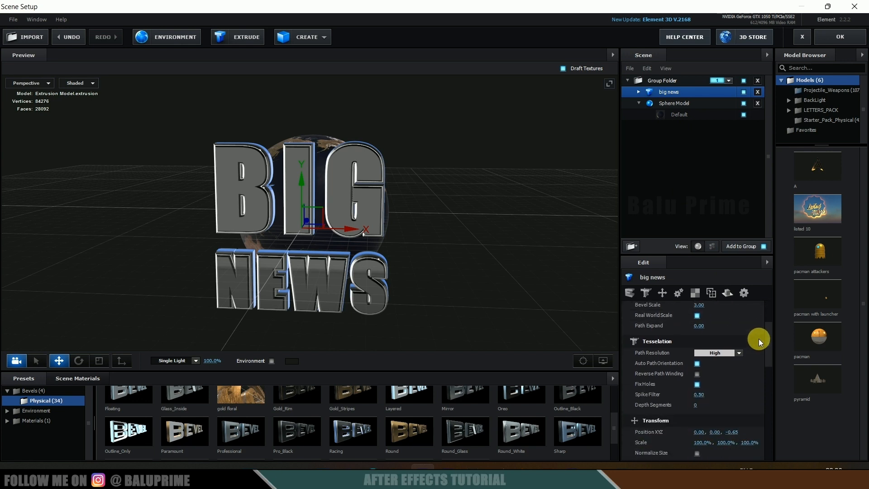
pyautogui.write('85')
pyautogui.press('Return')
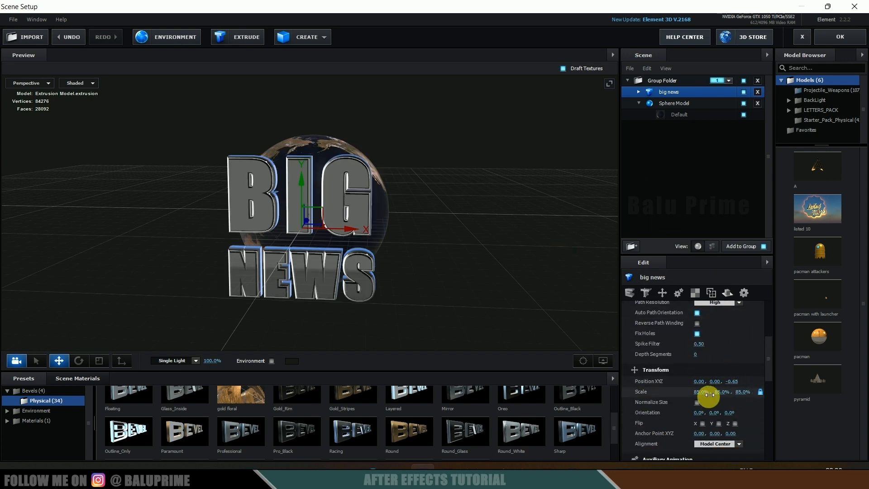
pyautogui.write('50')
pyautogui.press('Return')
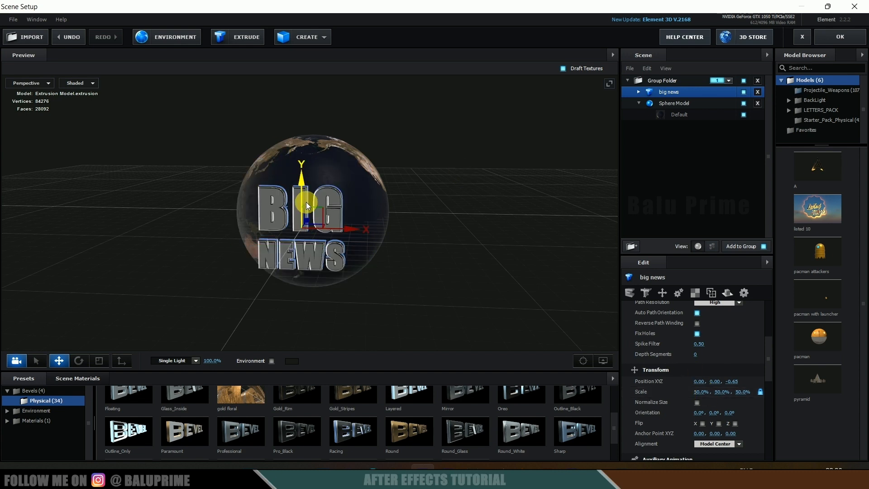
# Step: Move the big news model to about Y 0.07, Z -0.68 in front of the globe and accept the scene setup
pyautogui.moveTo(299, 183); pyautogui.dragTo(312, 180)
pyautogui.moveTo(378, 233)
pyautogui.mouseDown()
pyautogui.moveTo(396, 235)
pyautogui.moveTo(379, 233)
pyautogui.moveTo(384, 217)
pyautogui.moveTo(375, 207)
pyautogui.moveTo(417, 231)
pyautogui.moveTo(380, 227)
pyautogui.mouseUp()
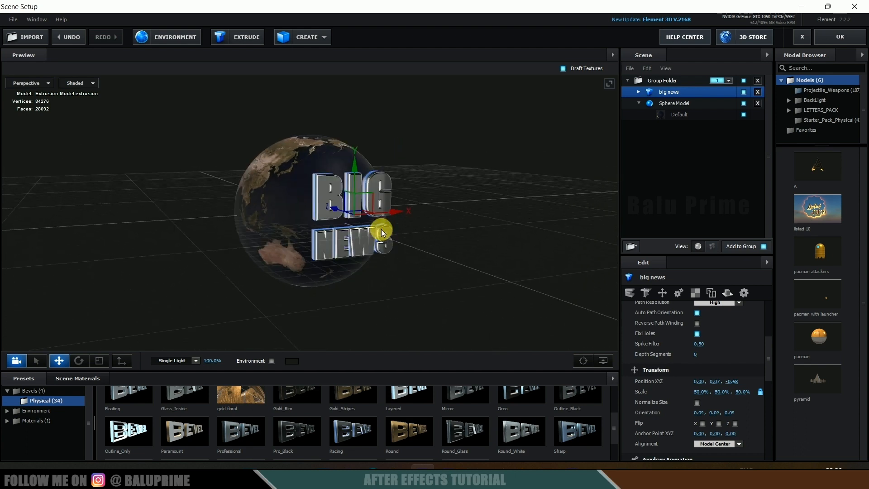
pyautogui.click(840, 36)
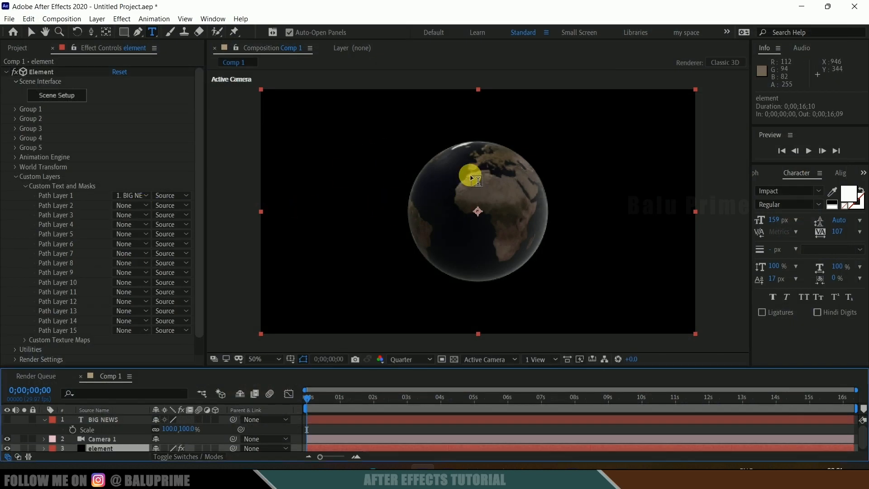
# Step: Orbit the camera until the 3D BIG NEWS text faces the view, and preview the animation from the first frame
pyautogui.moveTo(91, 31); pyautogui.dragTo(127, 33)
pyautogui.moveTo(539, 189); pyautogui.dragTo(389, 219)
pyautogui.press('space')
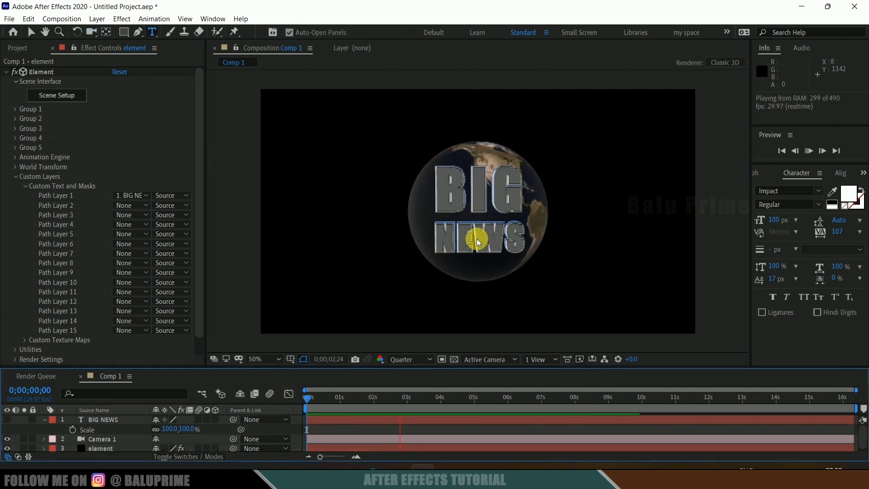
pyautogui.click(306, 406)
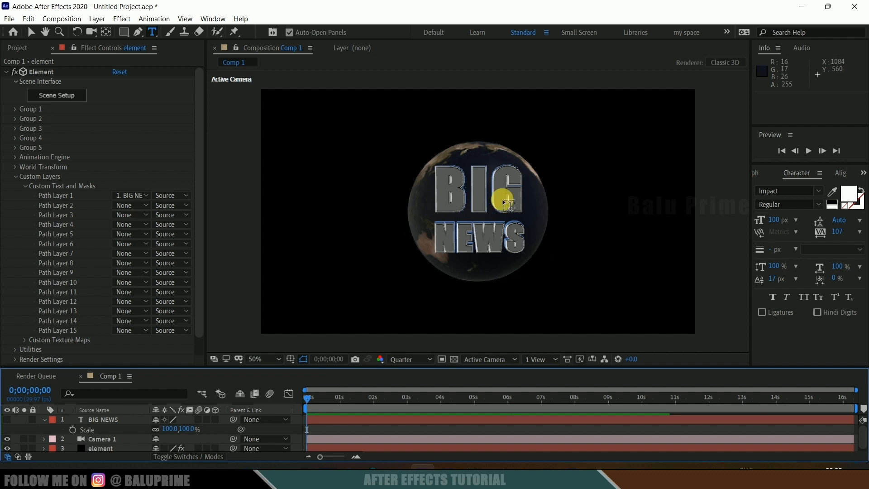
# Step: Add a text layer reading "SUBSCRIBE FOR MORE REGULAR UPDATES", scaled to 90%, and place it below the globe
pyautogui.click(108, 425)
pyautogui.click(97, 19)
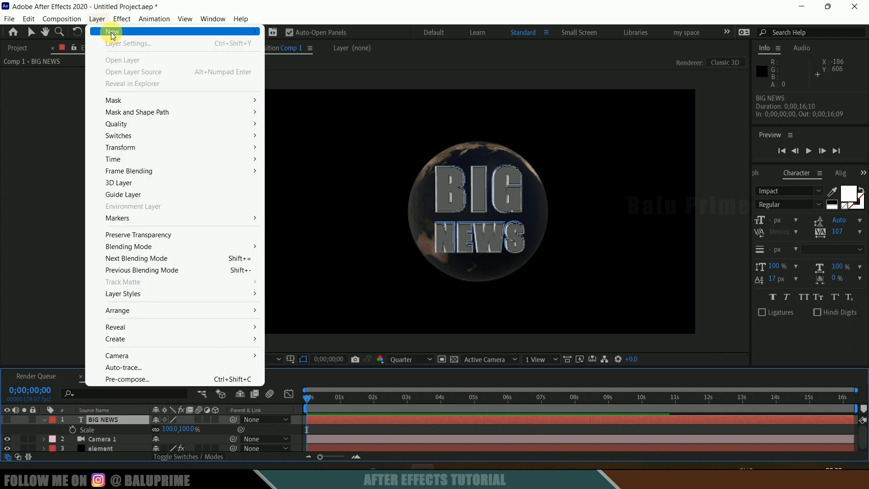
pyautogui.moveTo(115, 40)
pyautogui.click(295, 31)
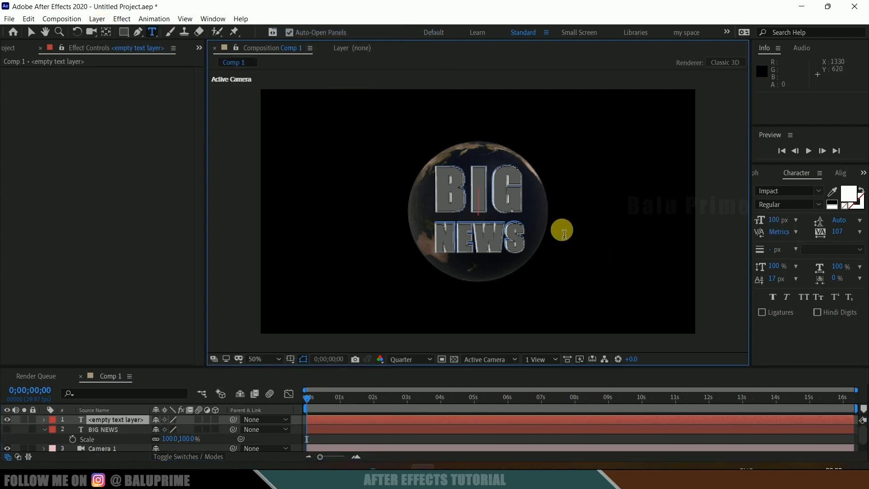
pyautogui.write('SUBSCR')
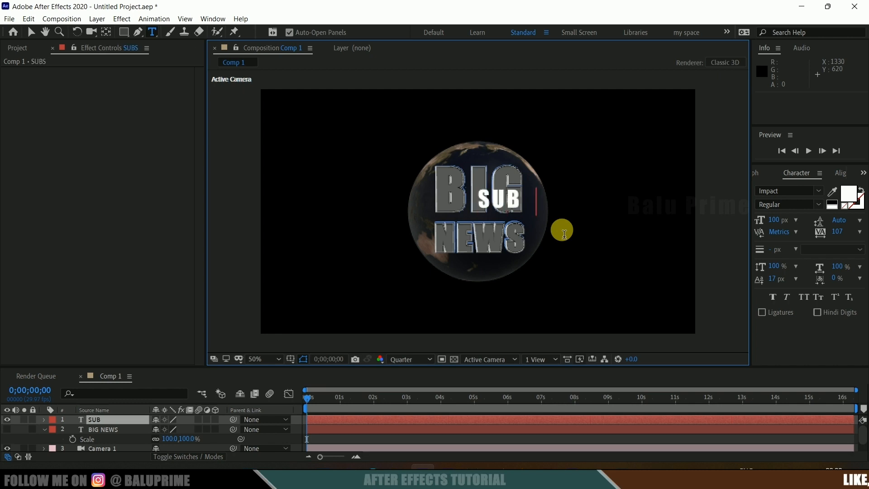
pyautogui.moveTo(515, 297); pyautogui.dragTo(529, 307)
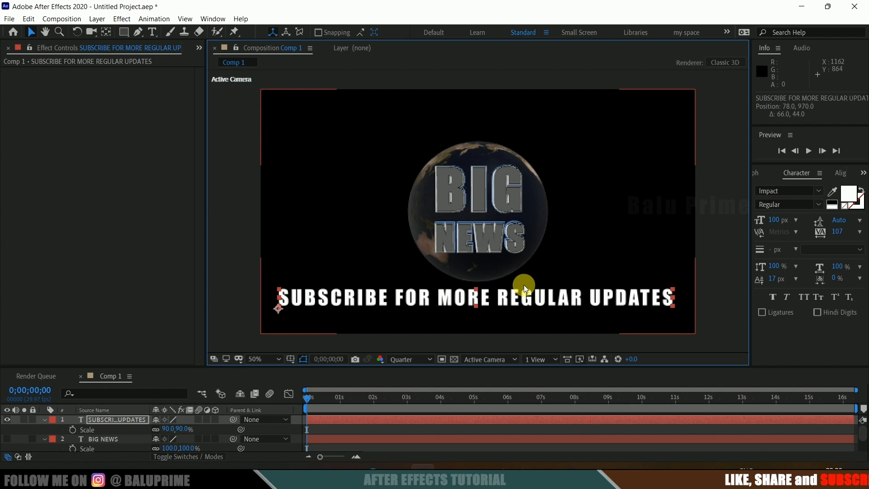
# Step: Hide the subscribe text layer and assign it as Path Layer 2 in the element layer's custom text and masks
pyautogui.click(7, 419)
pyautogui.scroll(-2, 114, 433)
pyautogui.click(110, 446)
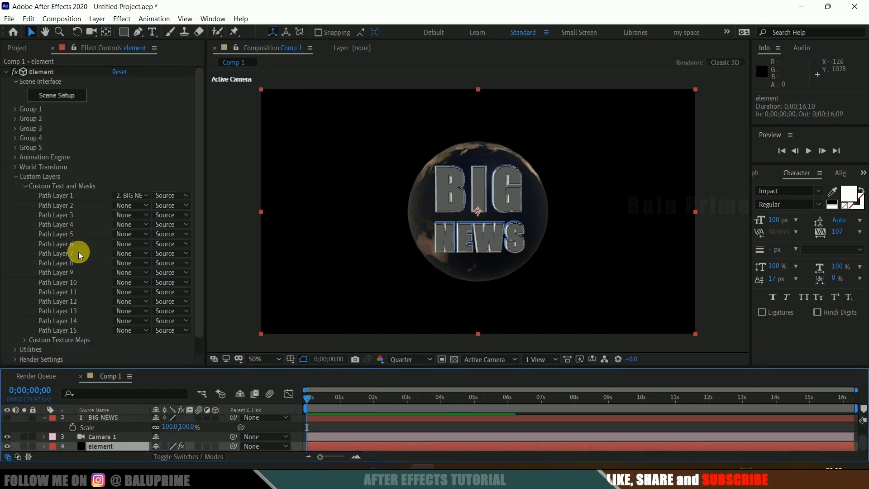
pyautogui.click(79, 200)
pyautogui.click(120, 206)
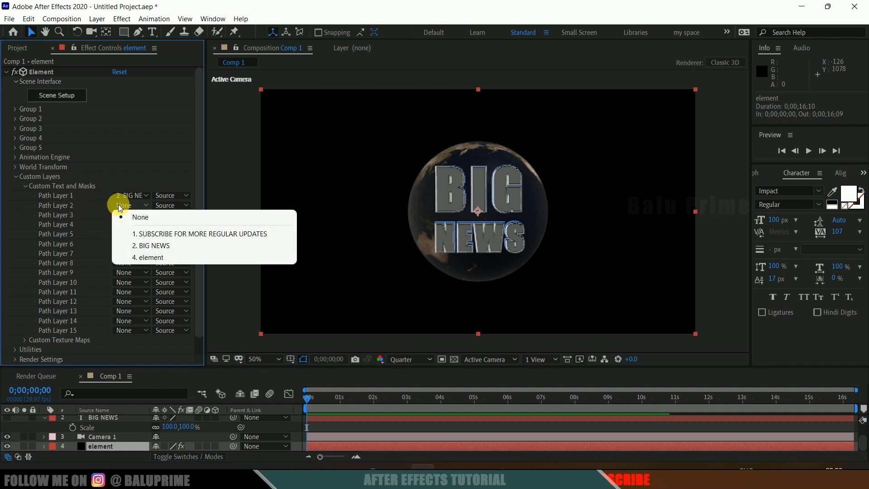
pyautogui.click(181, 235)
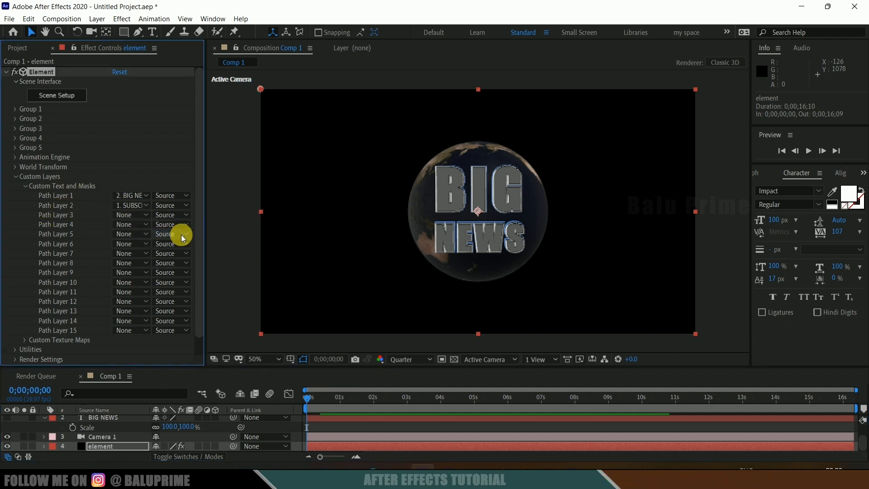
pyautogui.click(141, 197)
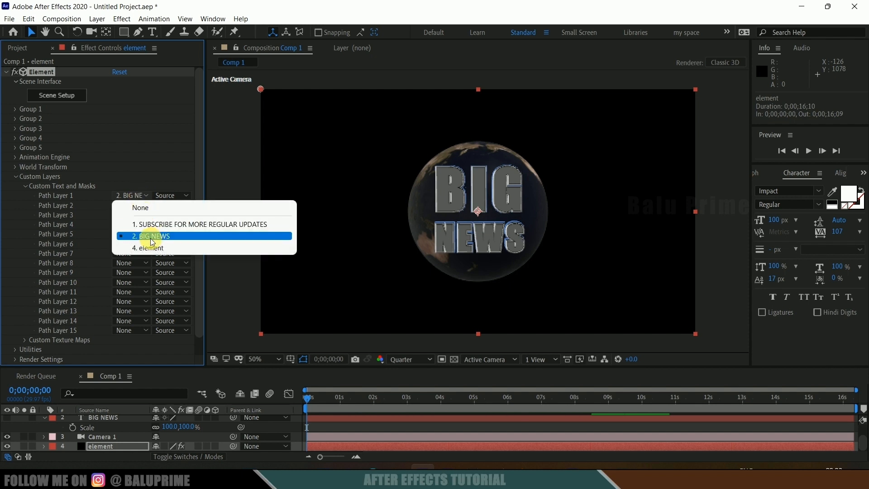
pyautogui.click(149, 234)
pyautogui.click(137, 203)
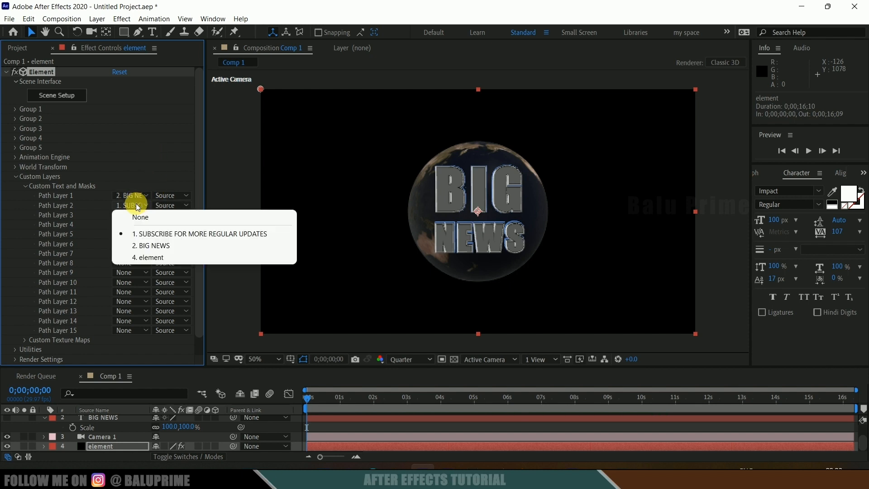
pyautogui.click(168, 234)
# Step: Add a new extrusion model in the Element scene setup and move it forward to about Z -1.19
pyautogui.click(75, 100)
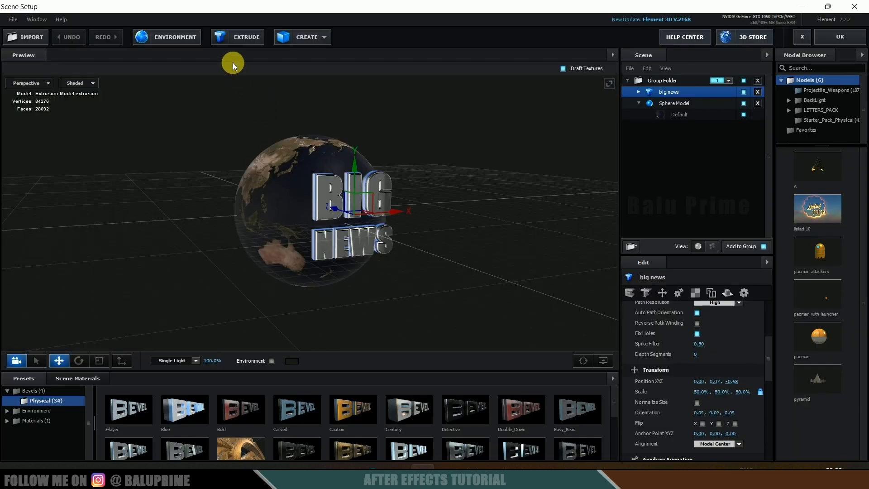
pyautogui.click(236, 39)
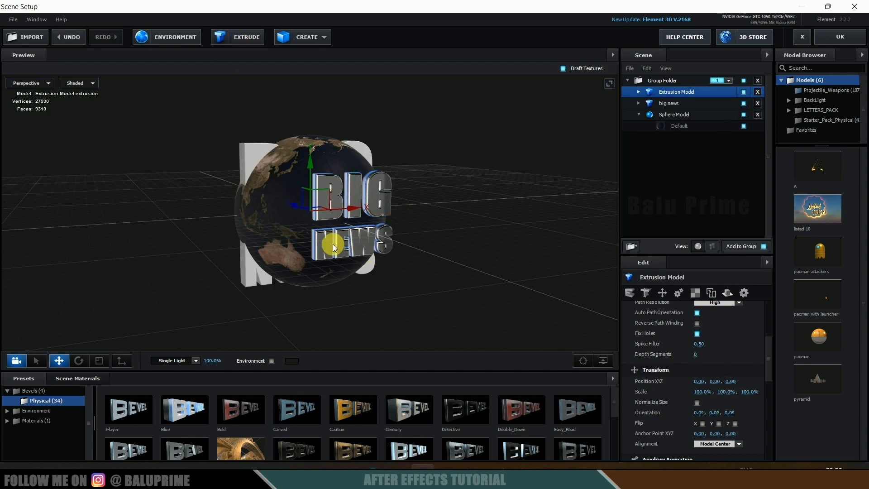
pyautogui.moveTo(296, 209); pyautogui.dragTo(369, 233)
pyautogui.scroll(5, 719, 308)
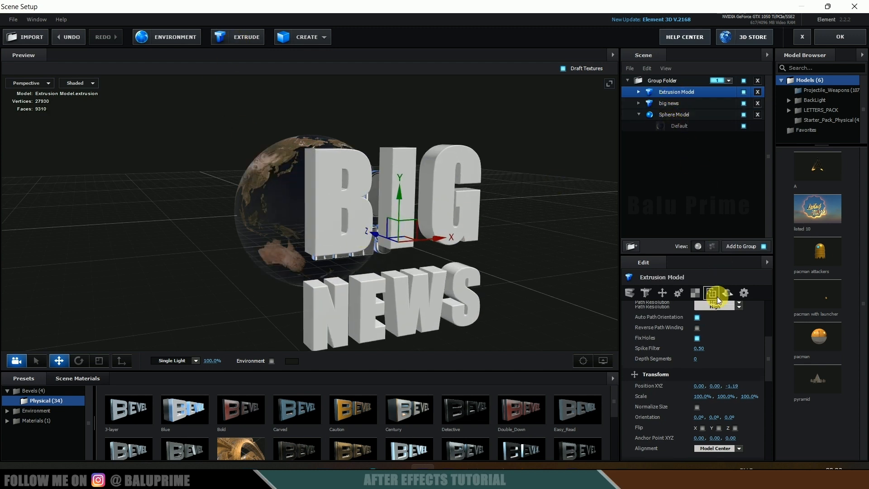
# Step: Rename the new extrusion model as "sub text" and switch its custom path to Custom Path 2
pyautogui.doubleClick(679, 94)
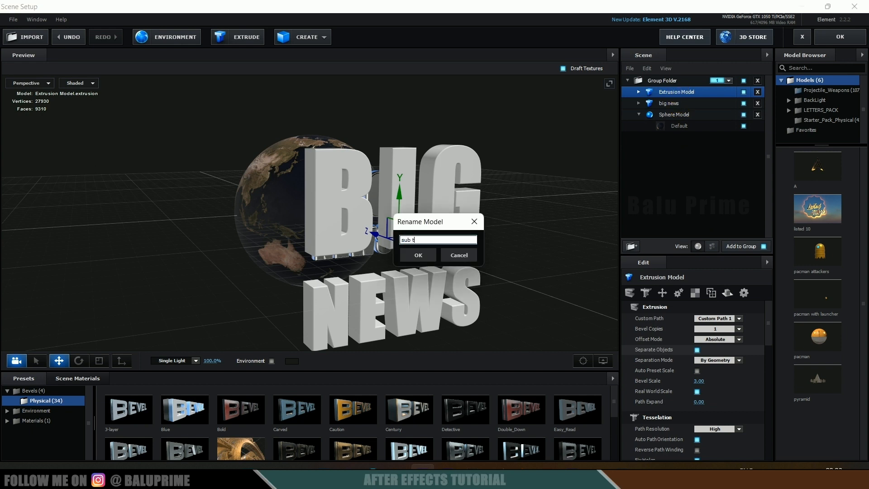
pyautogui.write('sub text')
pyautogui.press('Return')
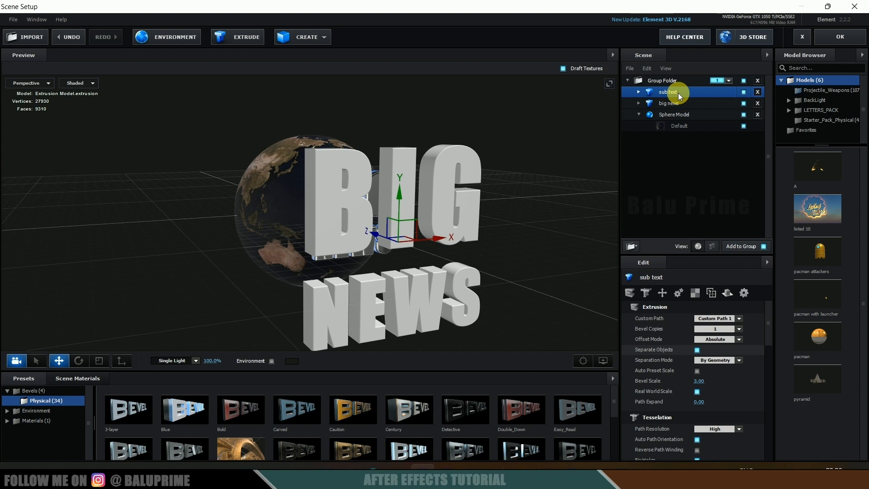
pyautogui.click(735, 320)
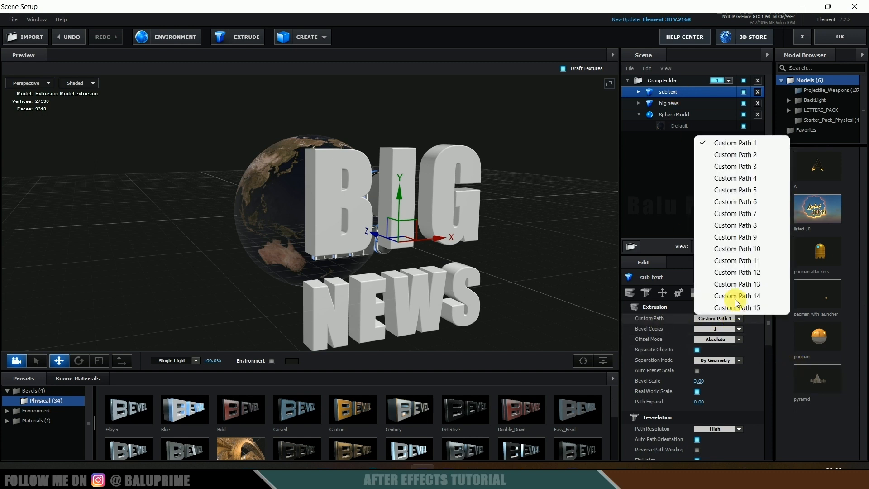
pyautogui.click(736, 155)
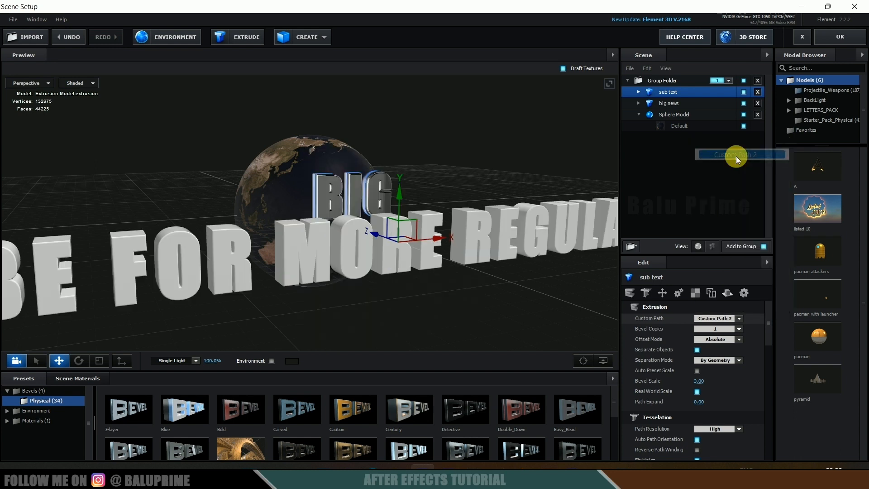
# Step: Lower the sub text model to about Y -0.38 and scale it uniformly to 50%
pyautogui.moveTo(355, 169); pyautogui.dragTo(355, 219)
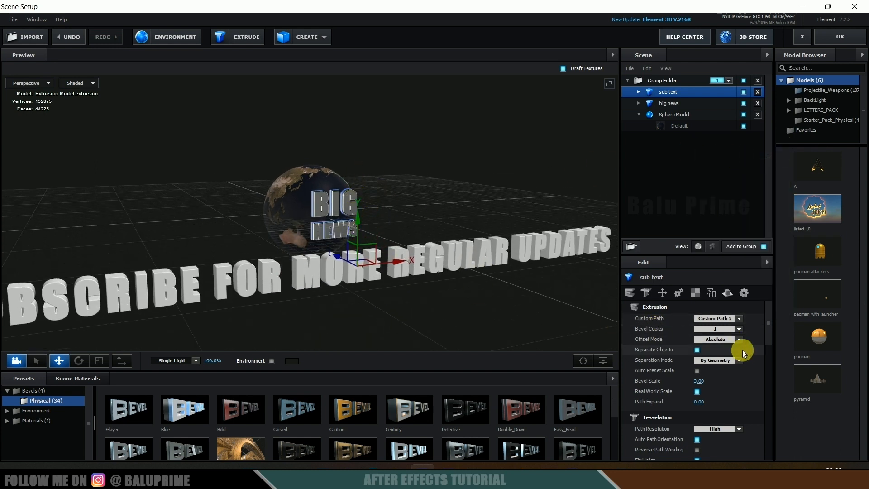
pyautogui.scroll(-5, 742, 345)
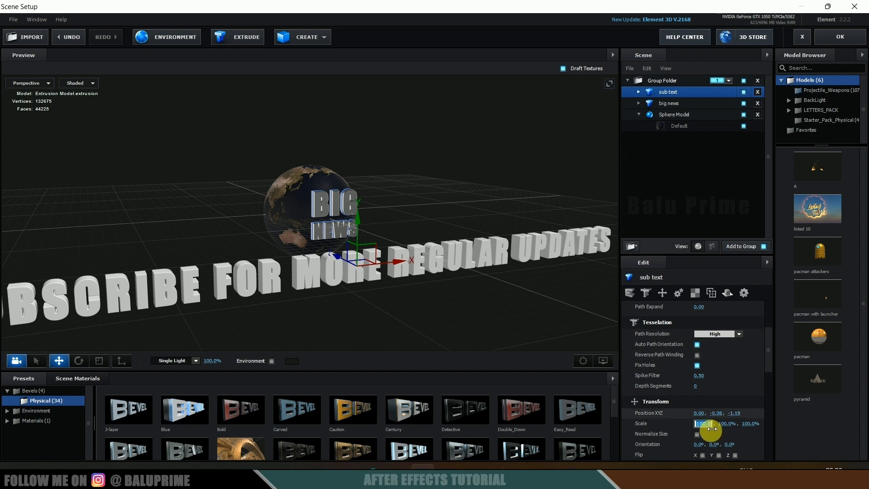
pyautogui.write('50')
pyautogui.press('Return')
pyautogui.scroll(2, 356, 224)
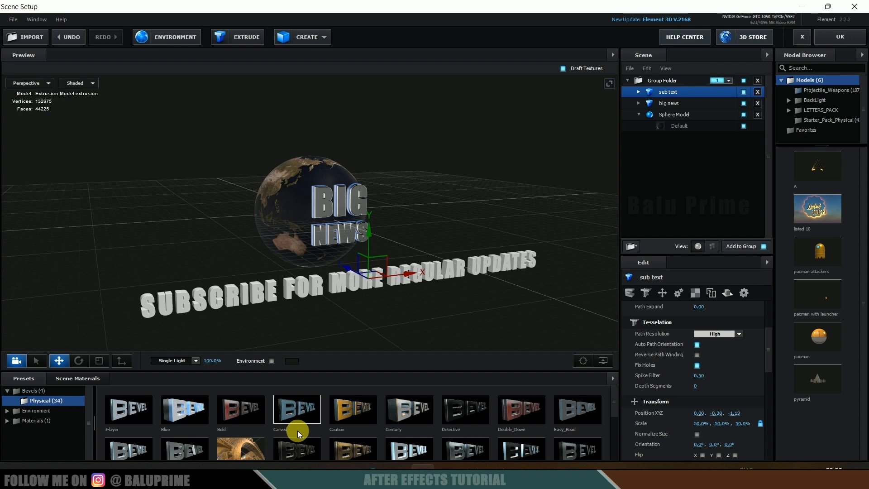
pyautogui.scroll(-5, 564, 416)
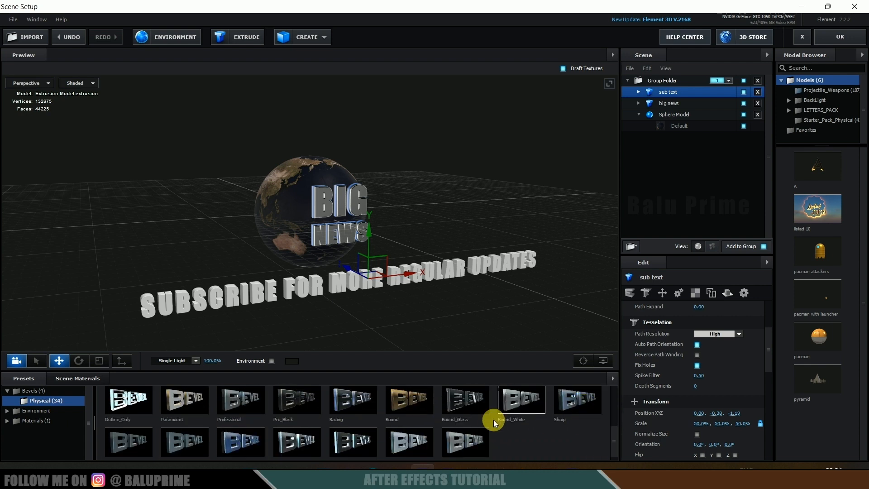
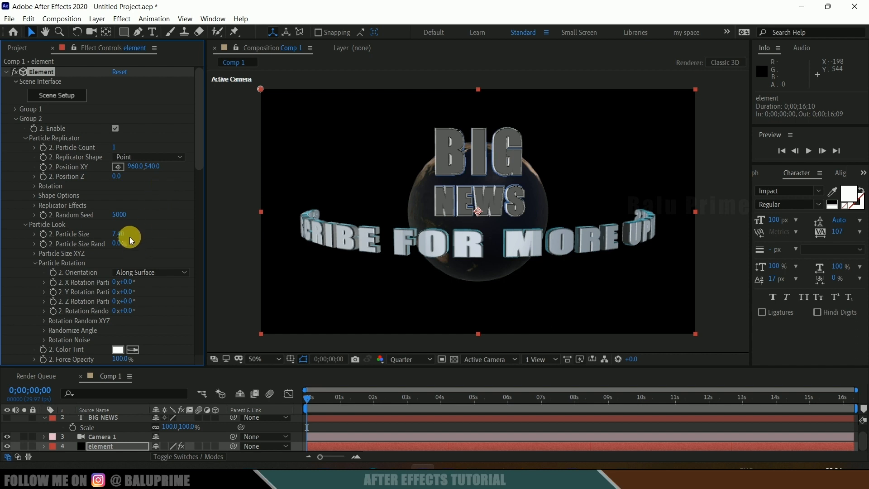
# Step: Reduce Group 2's particle size to 4.30 and lower its XY position to 960, 576
pyautogui.moveTo(127, 236); pyautogui.dragTo(110, 235)
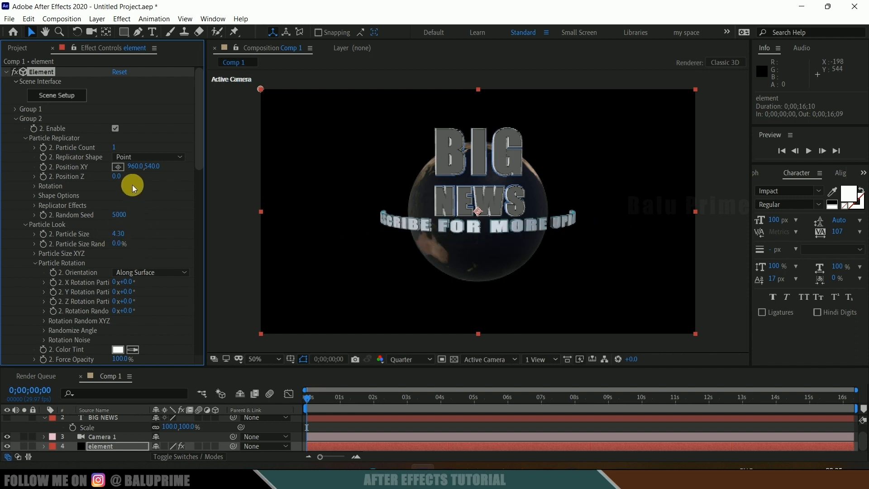
pyautogui.moveTo(157, 167); pyautogui.dragTo(179, 165)
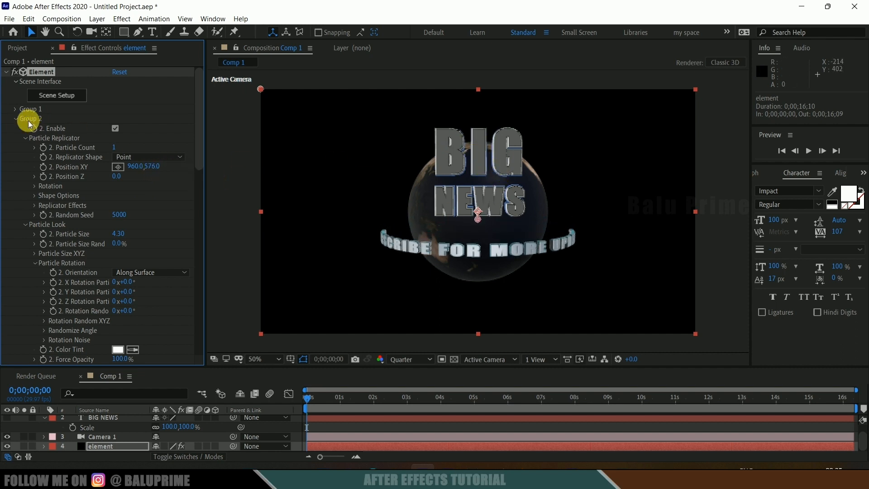
# Step: Lower the BIG NEWS text by setting the Y position of Group 1's auxiliary Channel 2 to 0.08
pyautogui.click(15, 110)
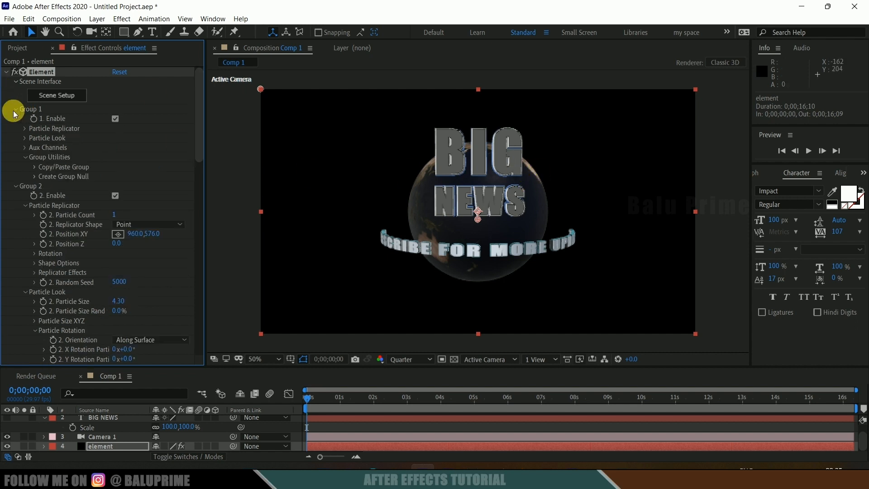
pyautogui.click(44, 150)
pyautogui.scroll(-1, 55, 141)
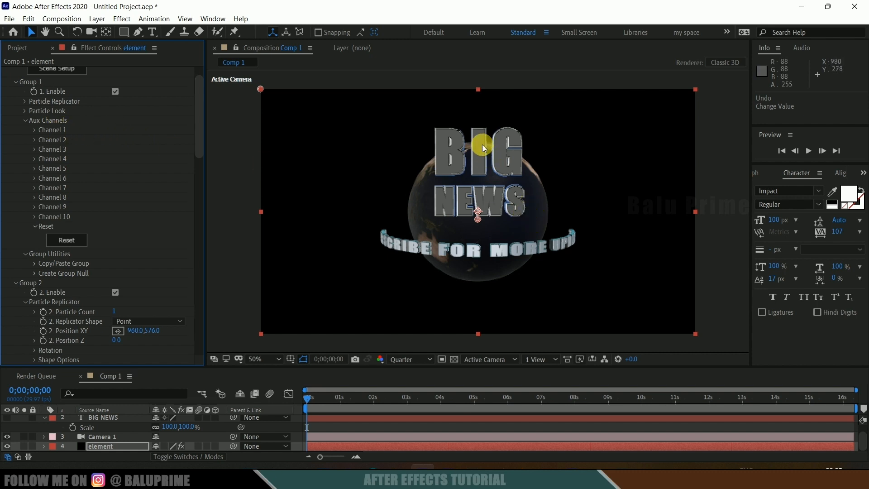
pyautogui.click(35, 140)
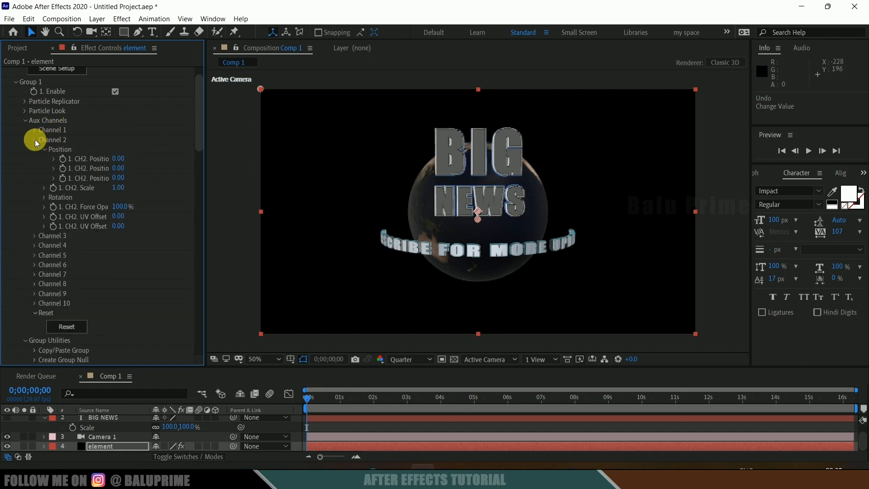
pyautogui.scroll(-1, 21, 167)
pyautogui.moveTo(128, 143); pyautogui.dragTo(131, 144)
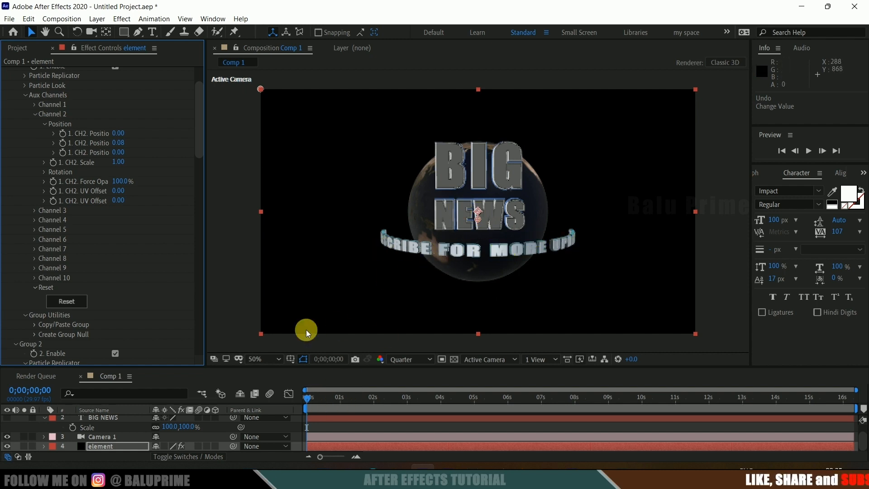
pyautogui.scroll(3, 107, 198)
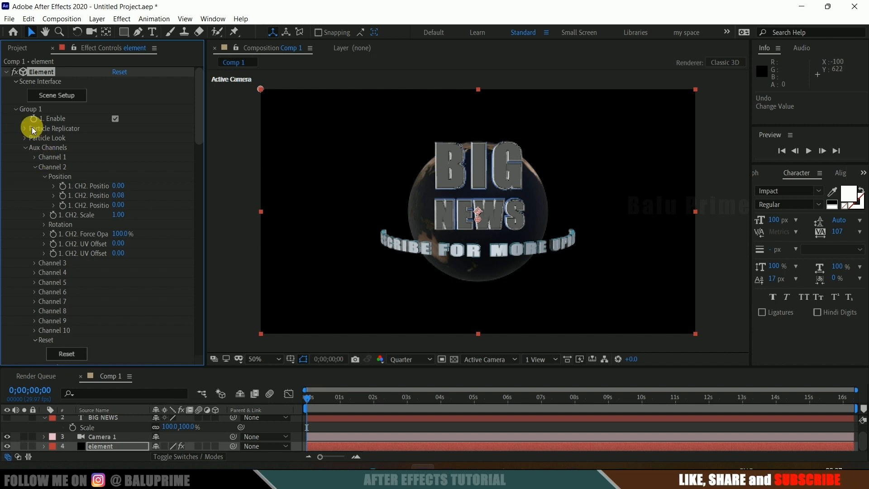
pyautogui.click(18, 108)
# Step: Try a Y particle rotation of 90° on Group 2's curved caption
pyautogui.scroll(-1, 86, 212)
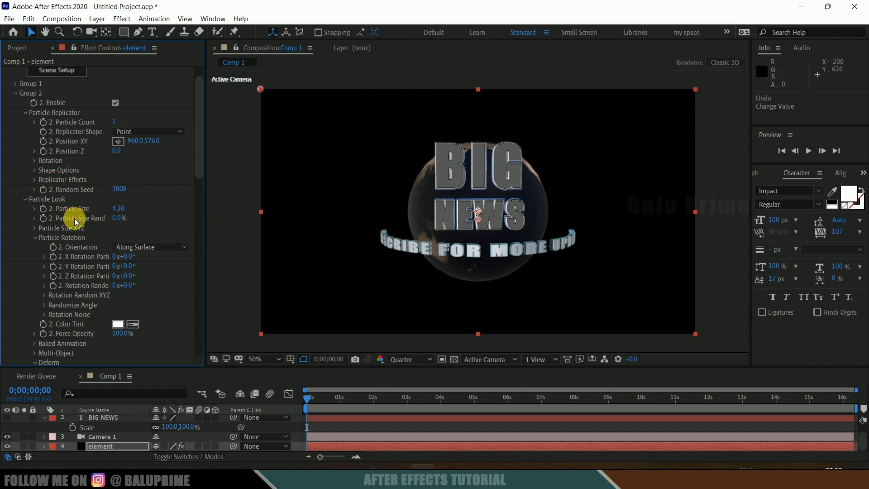
pyautogui.scroll(-1, 75, 219)
pyautogui.scroll(-1, 84, 249)
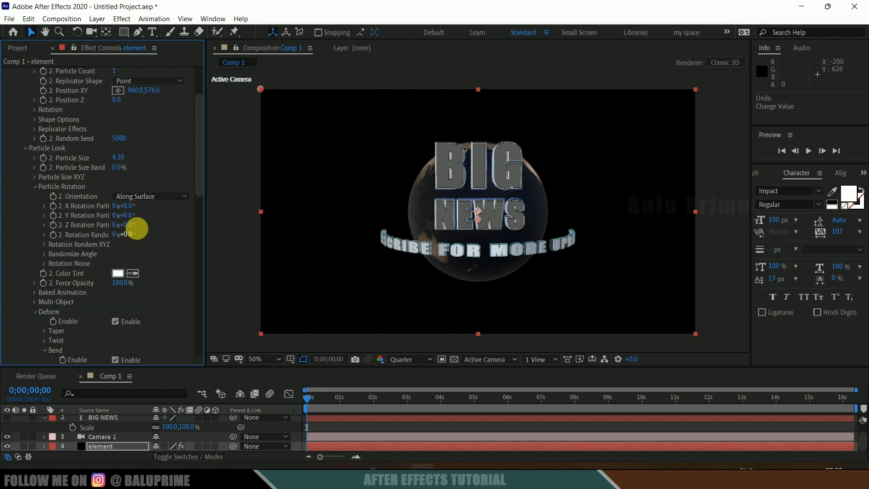
pyautogui.moveTo(134, 220); pyautogui.dragTo(175, 219)
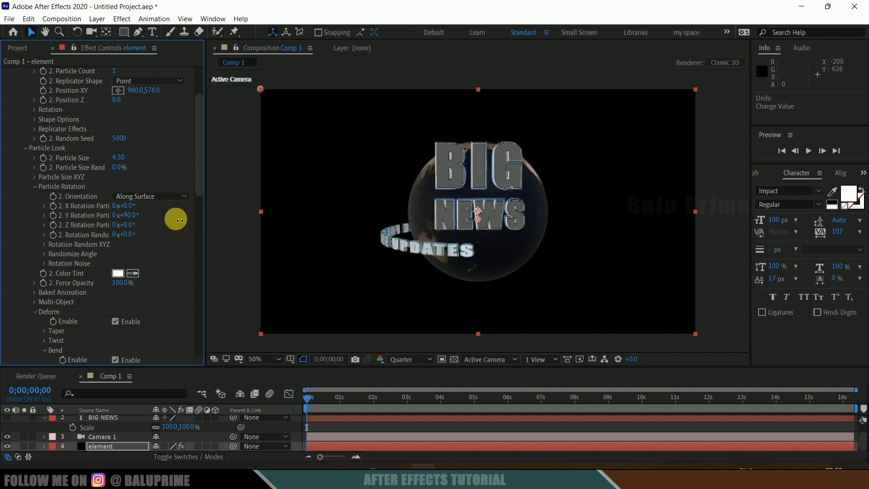
# Step: Keyframe Group 2's Y particle rotation from 0° at the first frame to 718° at 0;00;16;09
pyautogui.moveTo(316, 399)
pyautogui.mouseDown()
pyautogui.moveTo(344, 399)
pyautogui.moveTo(302, 399)
pyautogui.mouseUp()
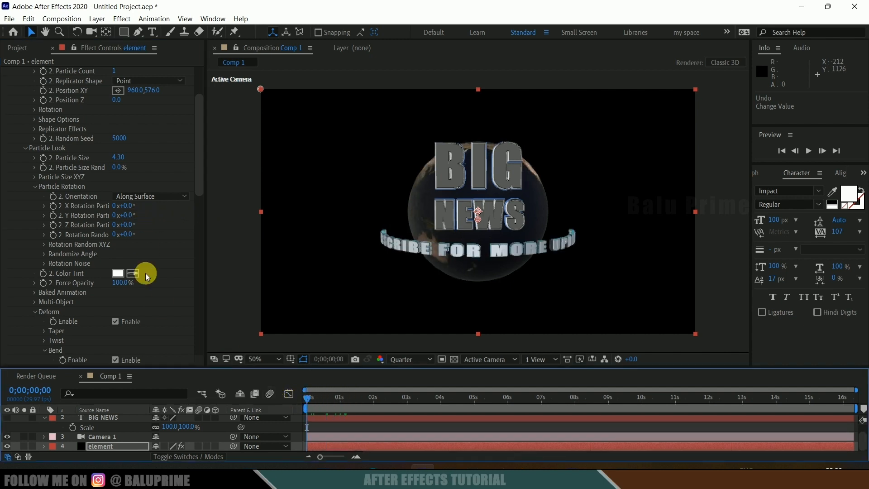
pyautogui.click(54, 221)
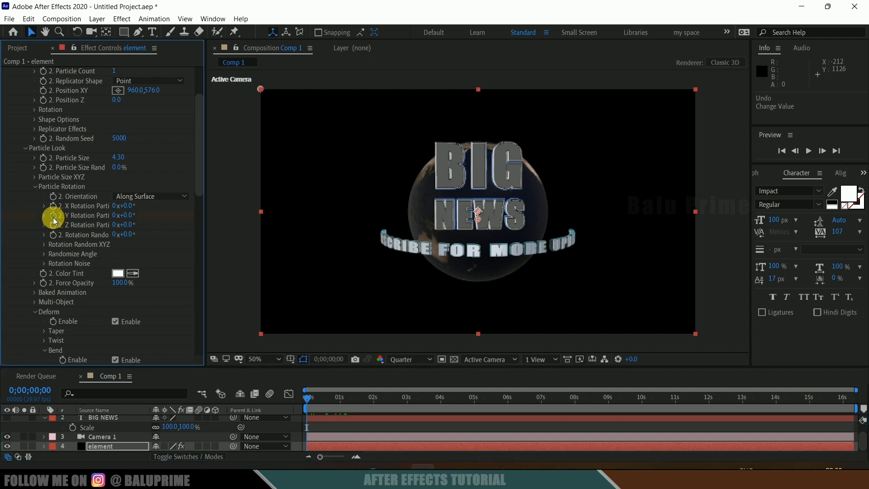
pyautogui.moveTo(307, 398); pyautogui.dragTo(863, 398)
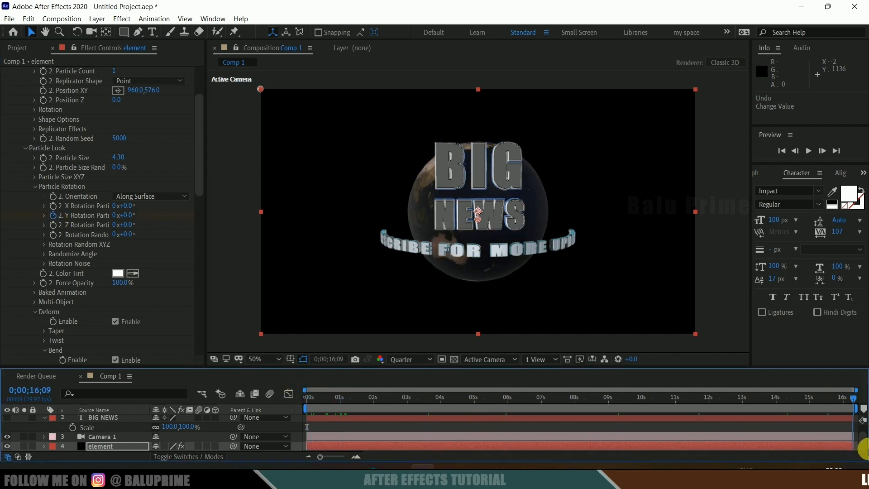
pyautogui.click(129, 216)
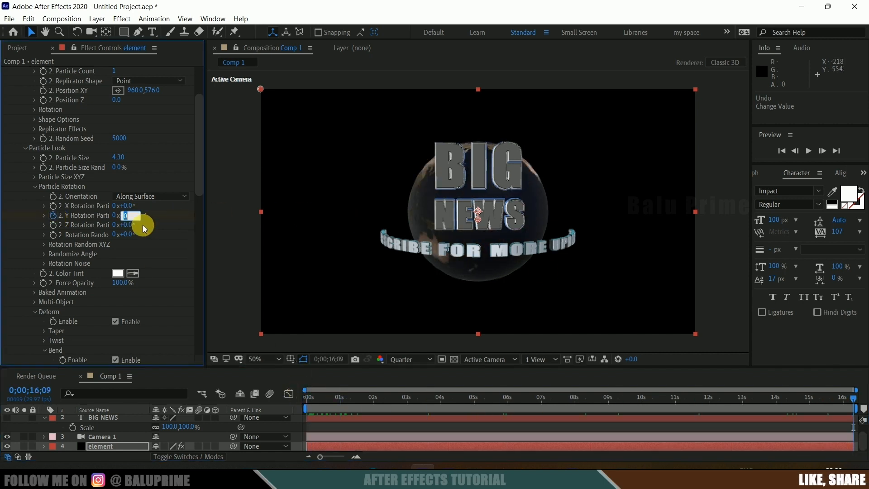
pyautogui.write('718')
pyautogui.press('Return')
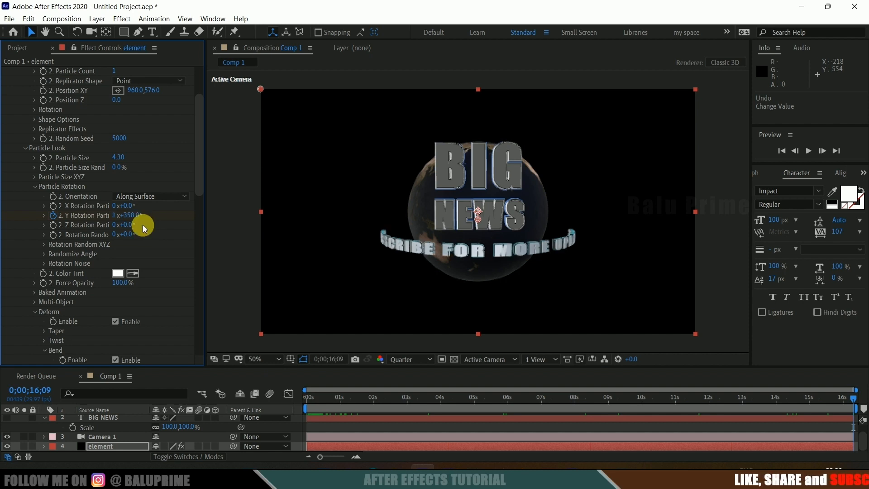
# Step: Preview the caption rotating around the globe and return to the first frame
pyautogui.press('space')
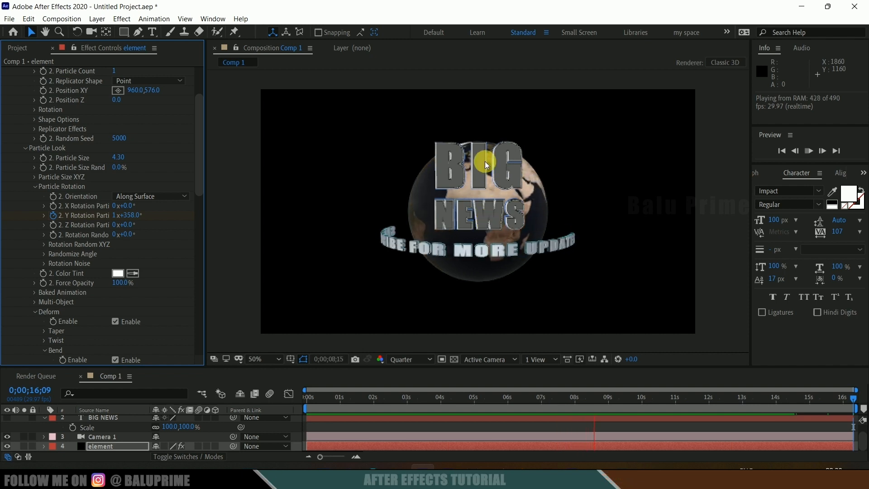
pyautogui.click(324, 398)
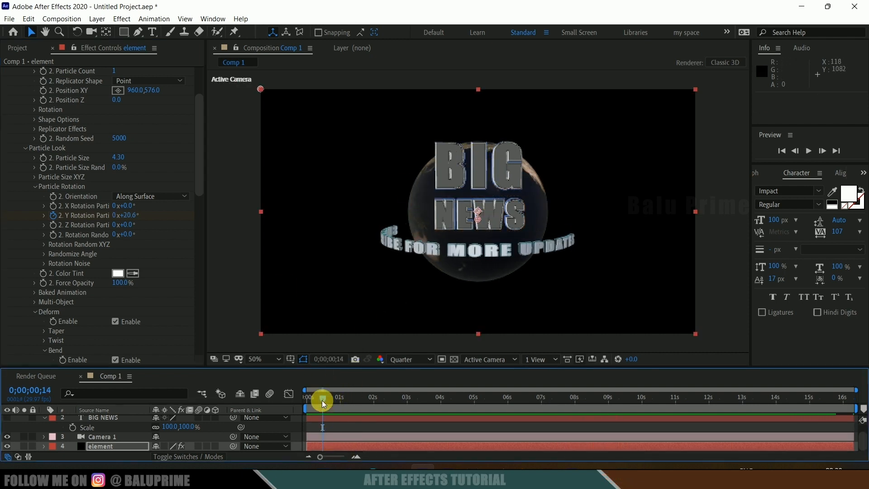
pyautogui.press('Home')
pyautogui.scroll(4, 75, 143)
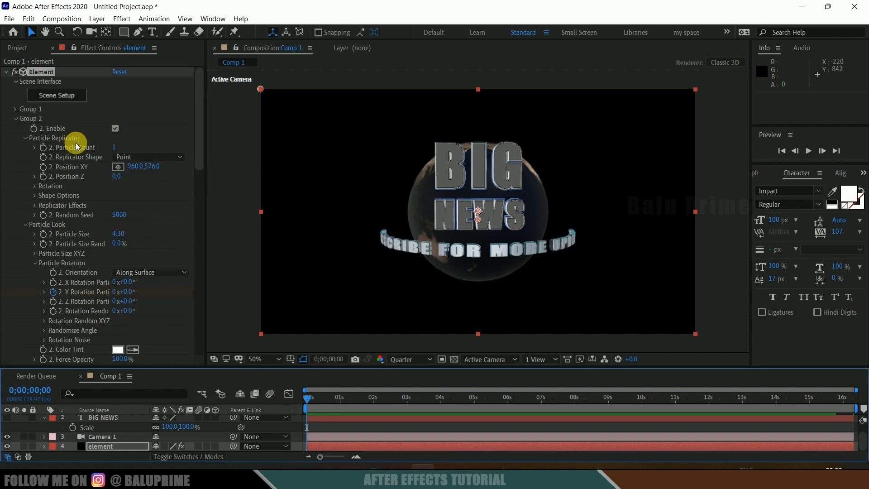
# Step: Keyframe Group 1's auxiliary Channel 2 scale from 0 at 0;00;01;00 to 1 at 0;00;01;10 so BIG NEWS pops in
pyautogui.click(17, 119)
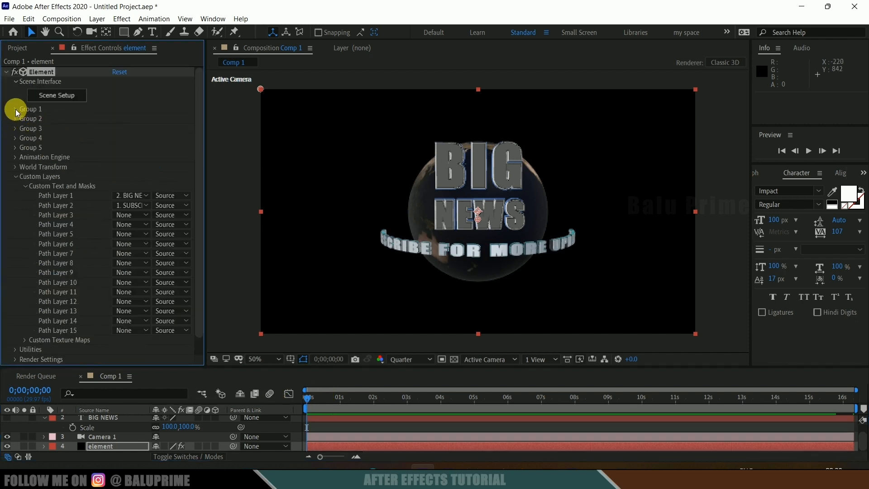
pyautogui.click(16, 109)
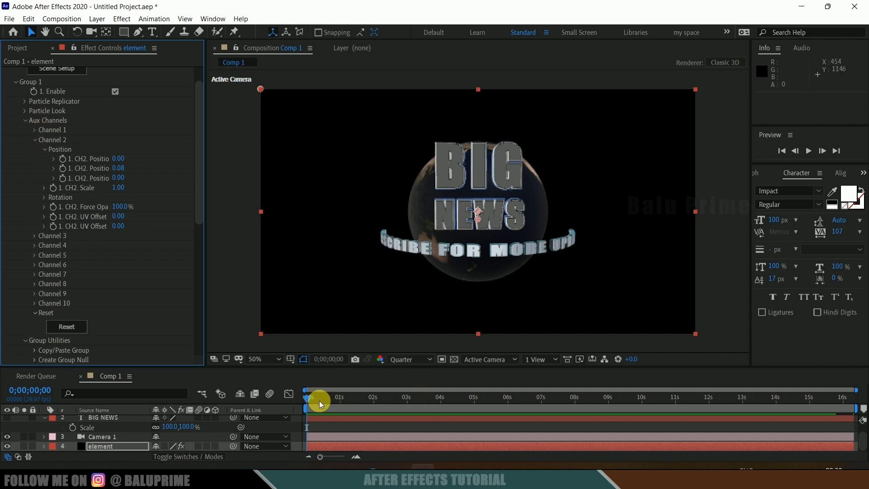
pyautogui.moveTo(311, 396); pyautogui.dragTo(340, 404)
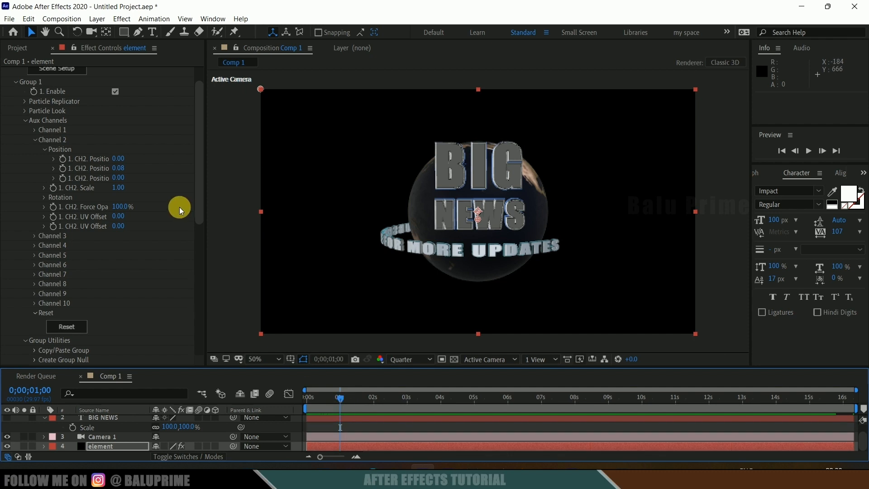
pyautogui.click(53, 189)
pyautogui.moveTo(126, 190); pyautogui.dragTo(4, 188)
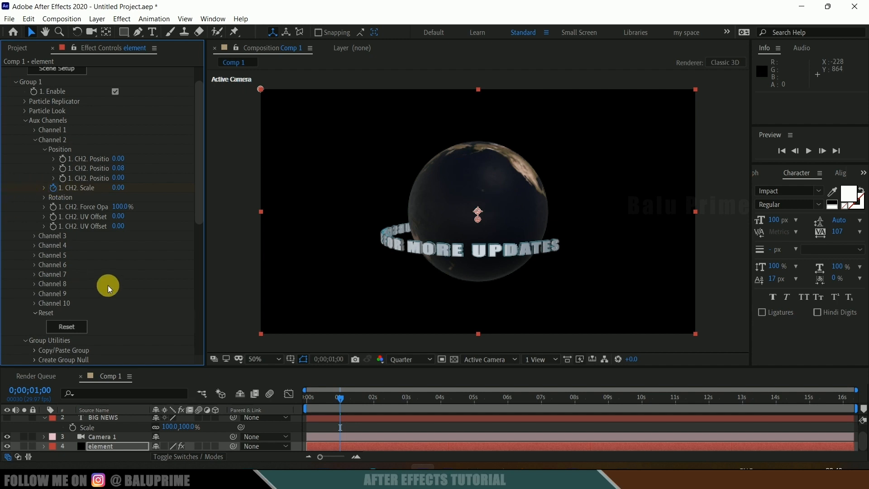
pyautogui.hotkey('shift', 'pagedown')
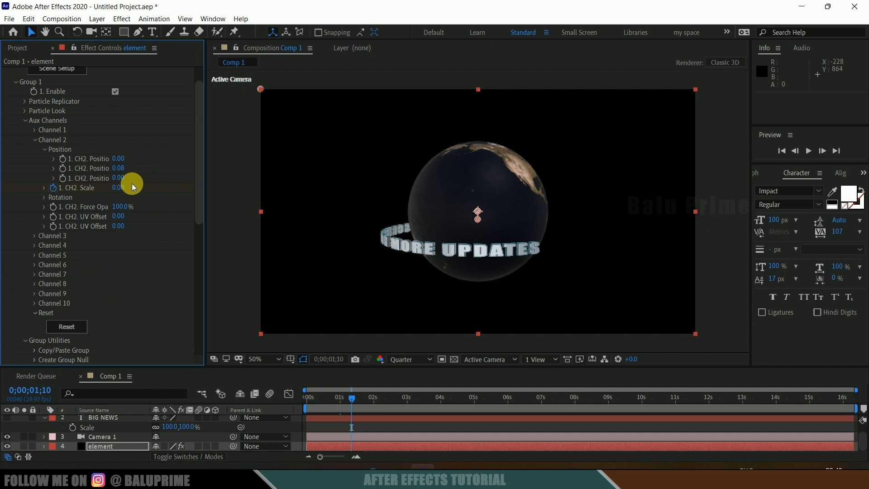
pyautogui.press('Return')
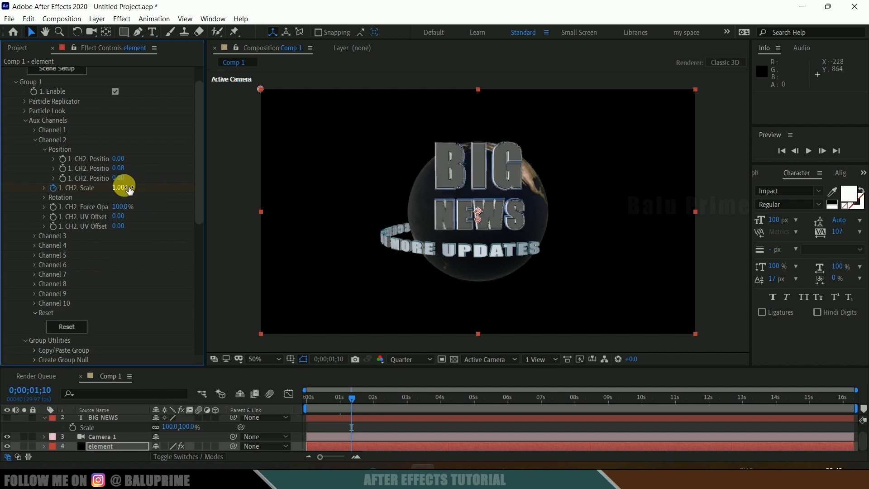
# Step: Preview the BIG NEWS scale-in animation from the first frame
pyautogui.press('space')
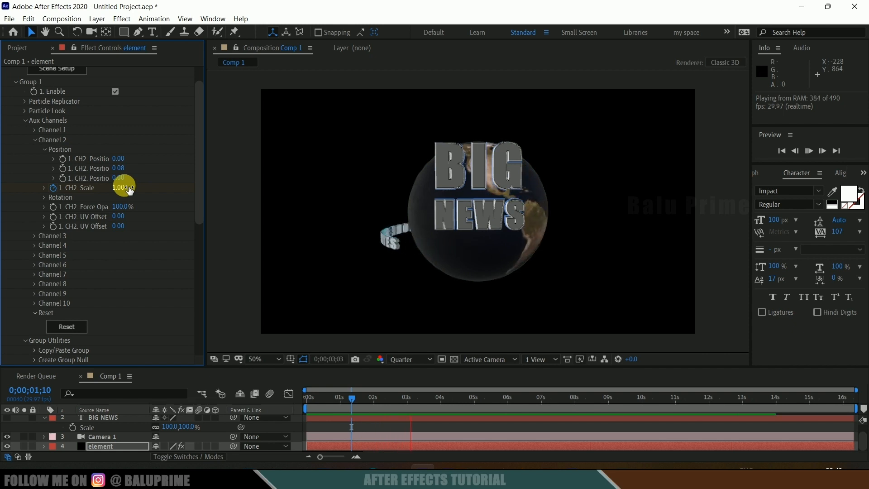
pyautogui.moveTo(353, 397); pyautogui.dragTo(285, 396)
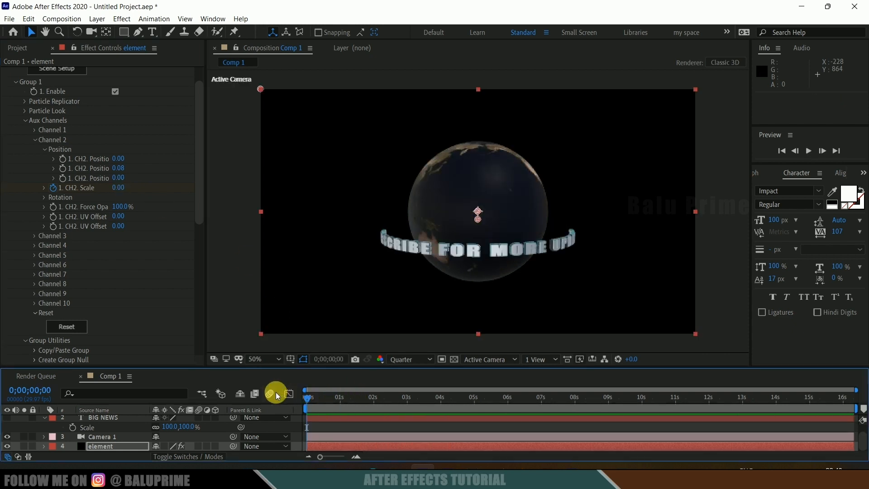
pyautogui.press('space')
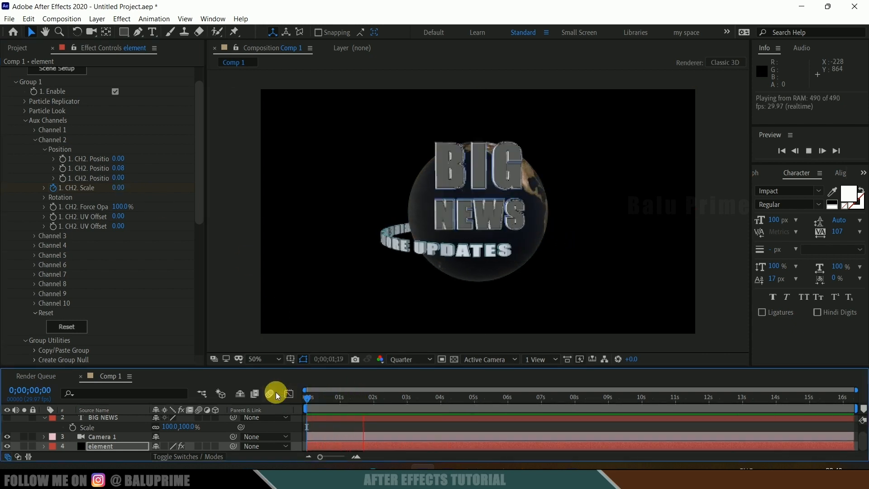
# Step: Enable motion blur for the element layer and the composition, and preview the text's scale-in
pyautogui.click(196, 417)
pyautogui.moveTo(358, 399); pyautogui.dragTo(344, 402)
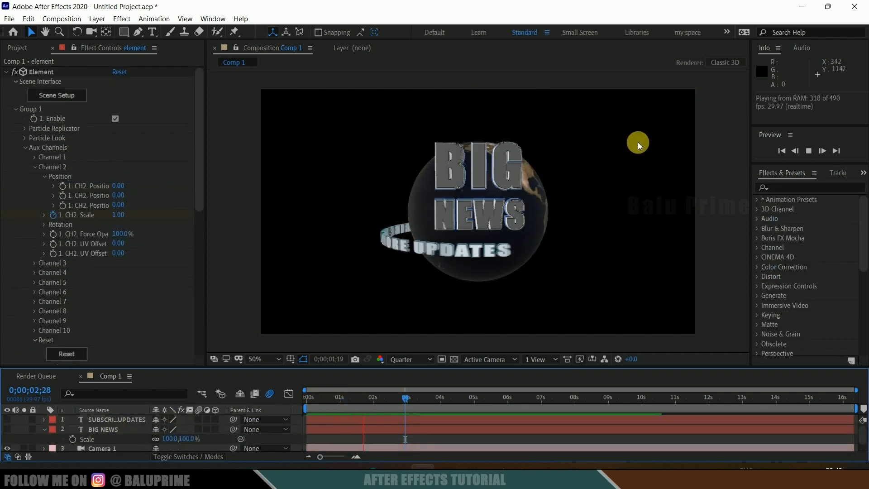
pyautogui.press('space')
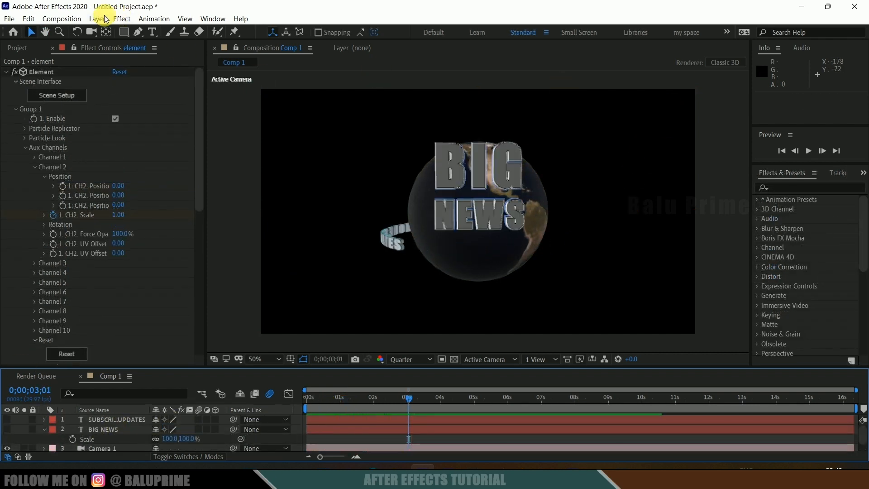
# Step: Create a black 1920 × 1080 px solid layer named optical
pyautogui.click(105, 19)
pyautogui.moveTo(109, 29)
pyautogui.click(305, 40)
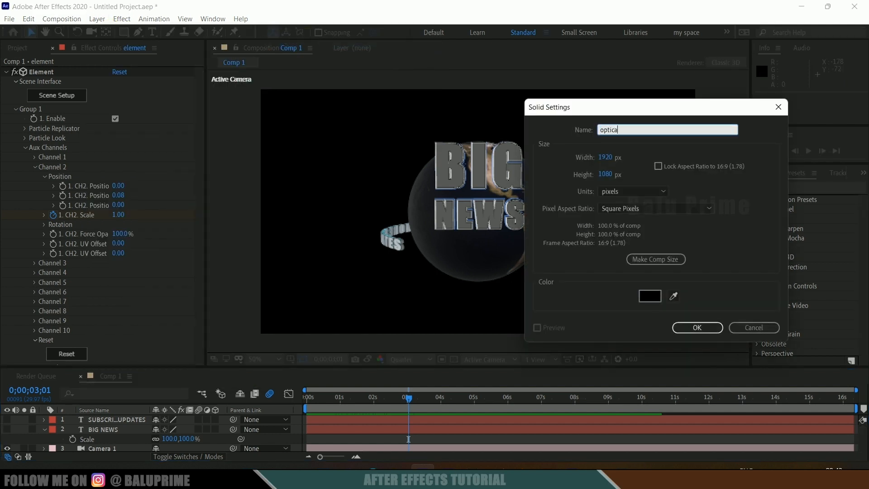
pyautogui.press('Return')
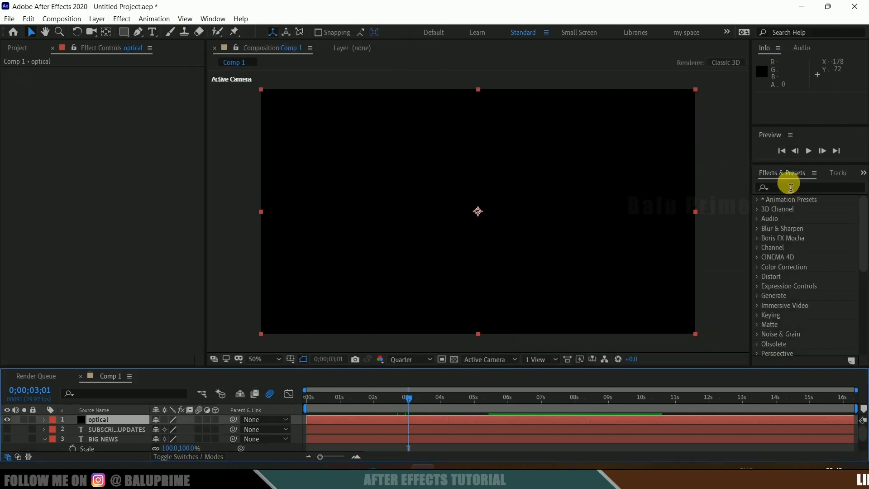
# Step: Apply Optical Flares to the optical solid and move the flare to about 1904, 24 in the frame's upper-right corner
pyautogui.click(791, 188)
pyautogui.write('opti')
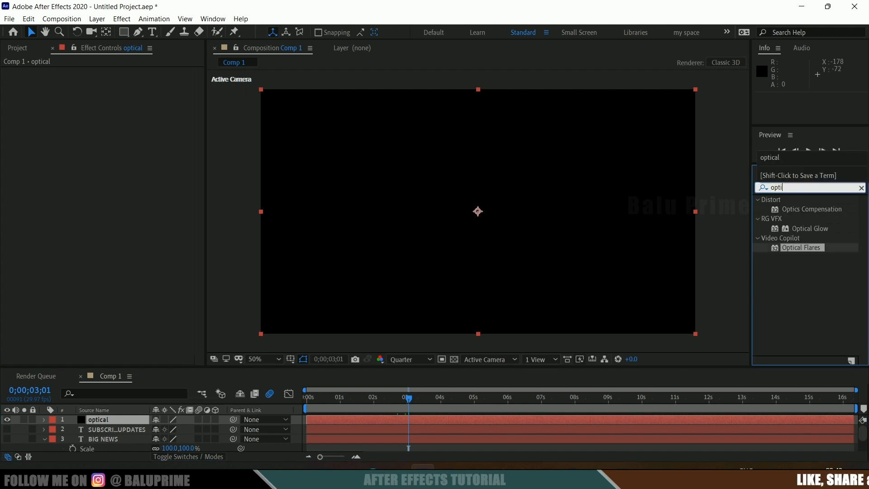
pyautogui.write('cal')
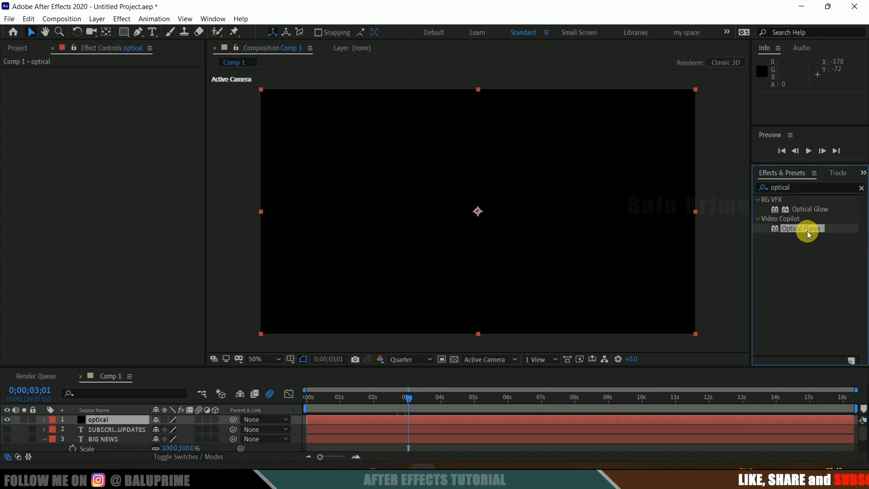
pyautogui.moveTo(808, 231); pyautogui.dragTo(116, 422)
pyautogui.moveTo(395, 165); pyautogui.dragTo(694, 94)
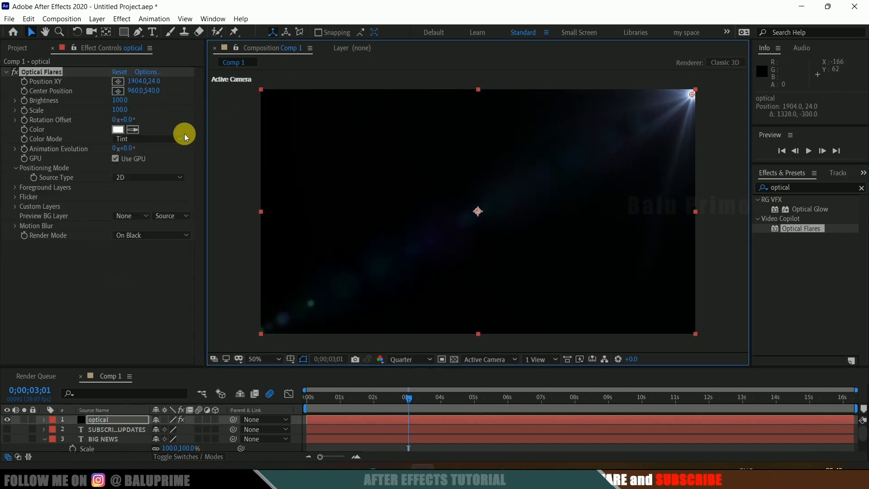
# Step: Load the Master Prime 100mm flare from the Pro Presets into the Optical Flares effect
pyautogui.click(146, 72)
pyautogui.scroll(-5, 455, 269)
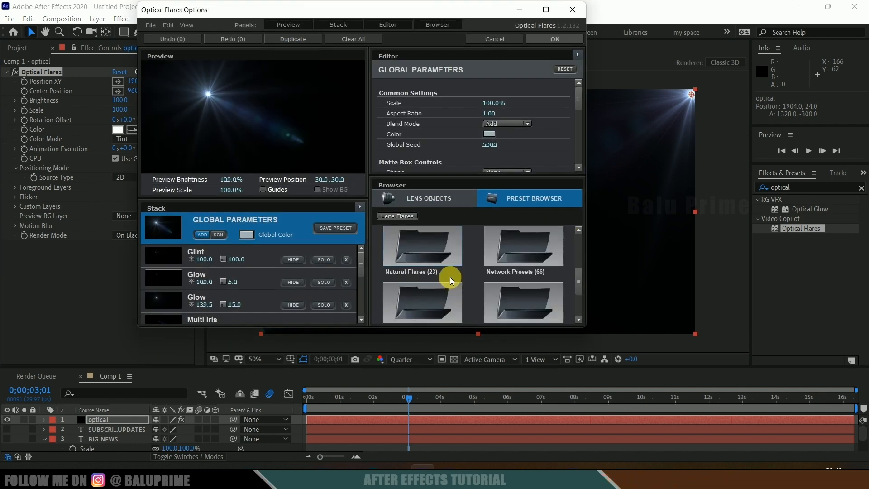
pyautogui.scroll(-3, 450, 277)
pyautogui.click(433, 240)
pyautogui.scroll(-5, 538, 265)
pyautogui.scroll(-6, 539, 265)
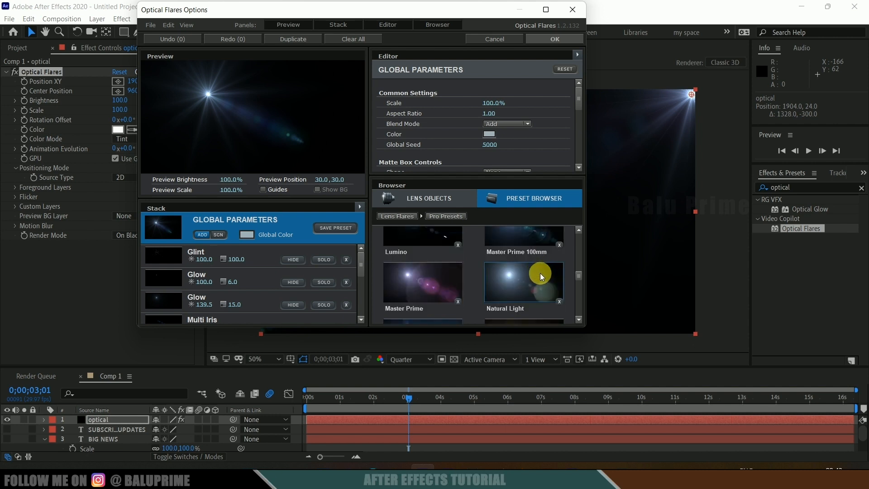
pyautogui.scroll(1, 531, 276)
pyautogui.click(509, 255)
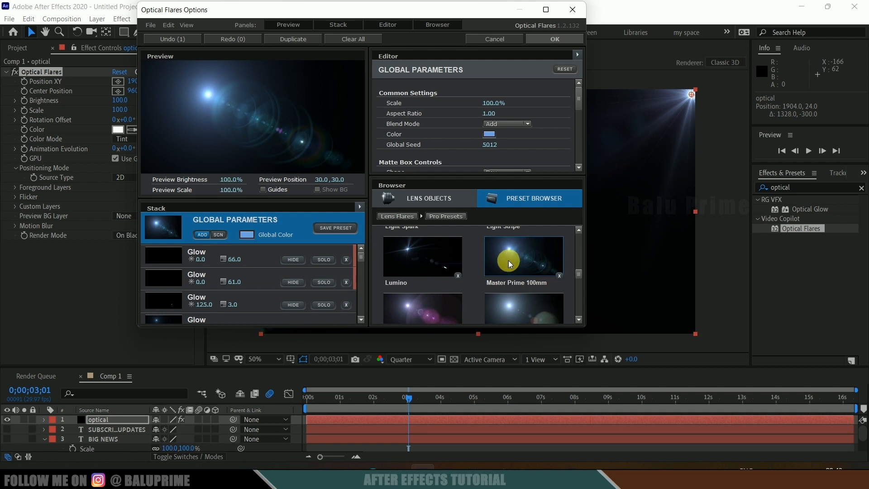
pyautogui.click(548, 39)
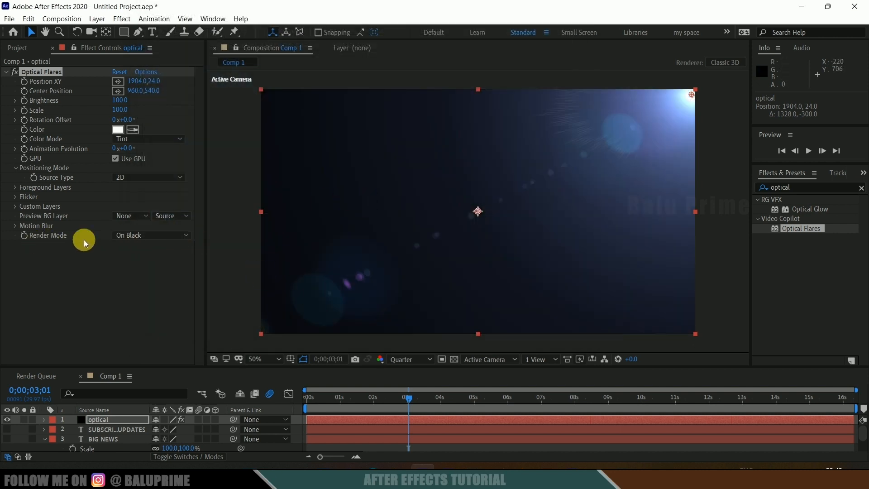
# Step: Set the flare's render mode to On Transparent and preview it over the globe scene
pyautogui.click(126, 236)
pyautogui.click(155, 256)
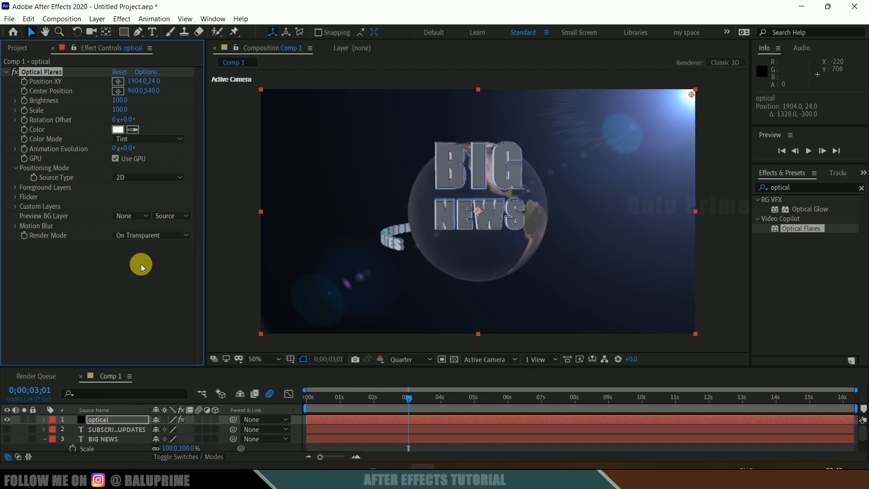
pyautogui.press('space')
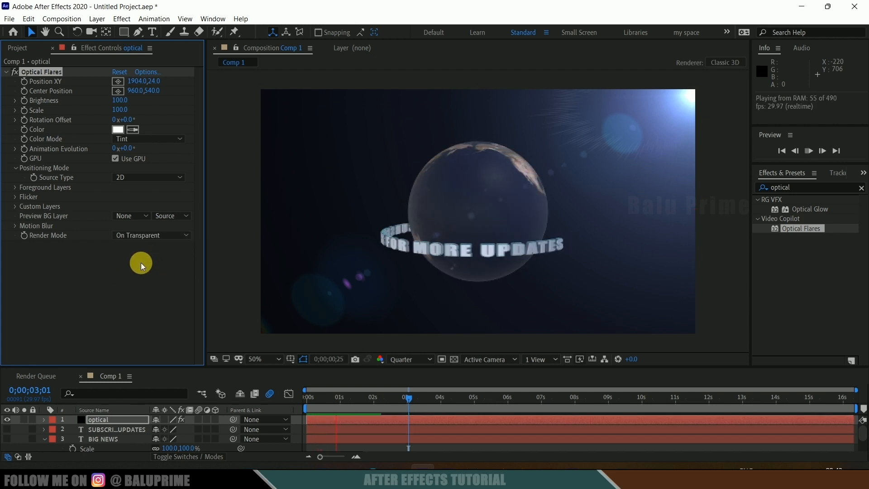
pyautogui.press('space')
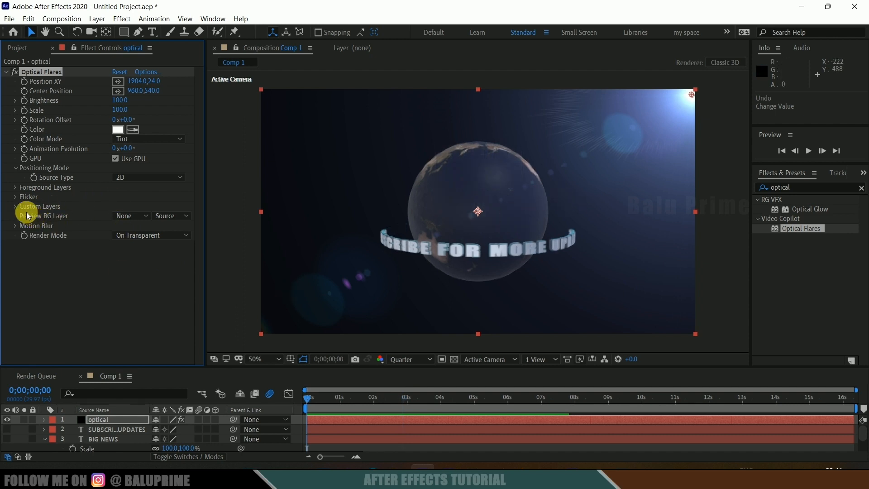
# Step: Set the flare's flicker amount to 35 and preview the flickering light
pyautogui.click(14, 198)
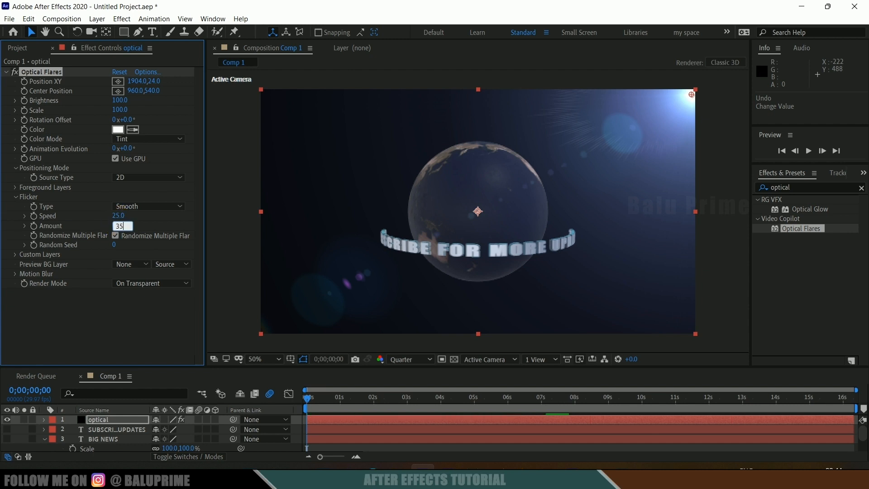
pyautogui.press('space')
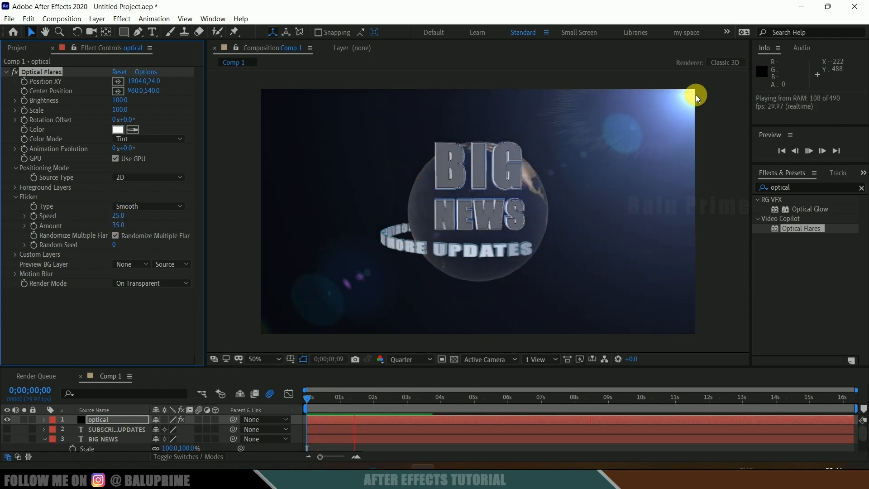
pyautogui.press('space')
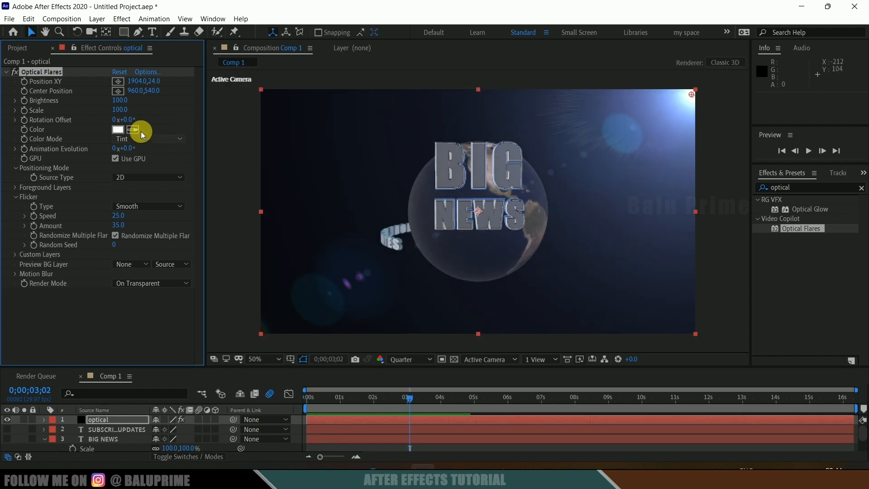
# Step: Set the flare's brightness to 50 and preview the dimmed light
pyautogui.click(118, 104)
pyautogui.write('5')
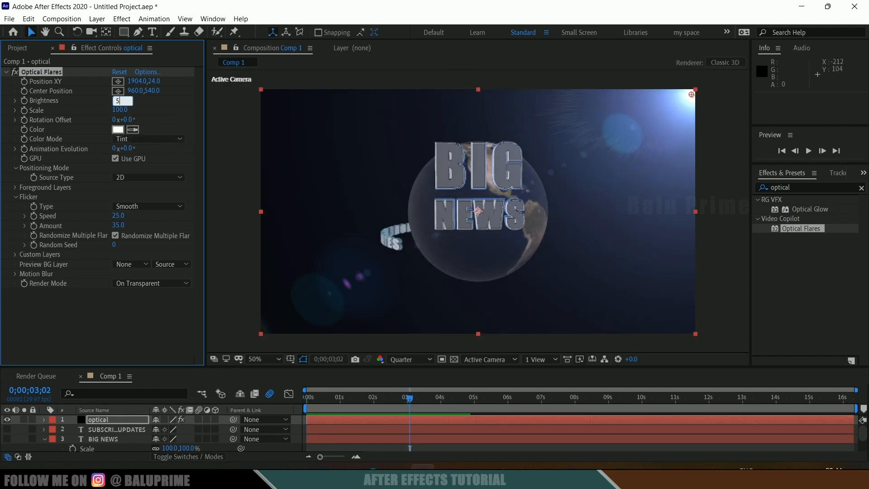
pyautogui.write('0')
pyautogui.press('Return')
pyautogui.press('space')
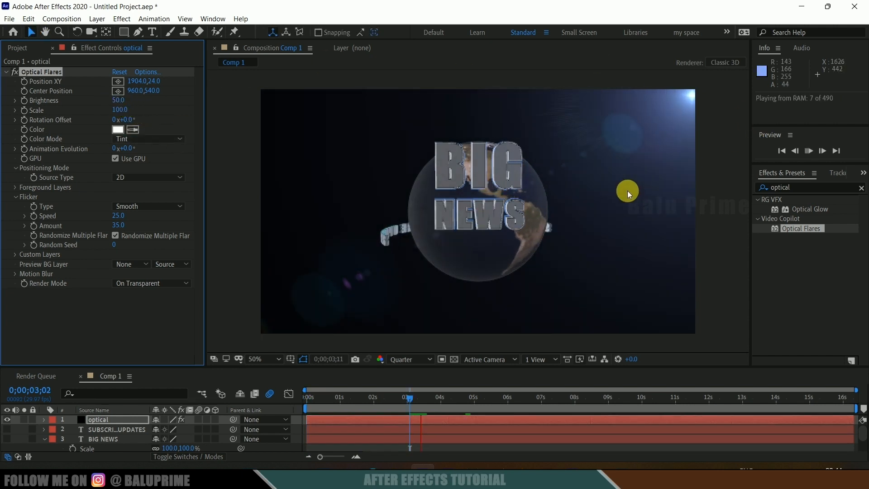
pyautogui.press('space')
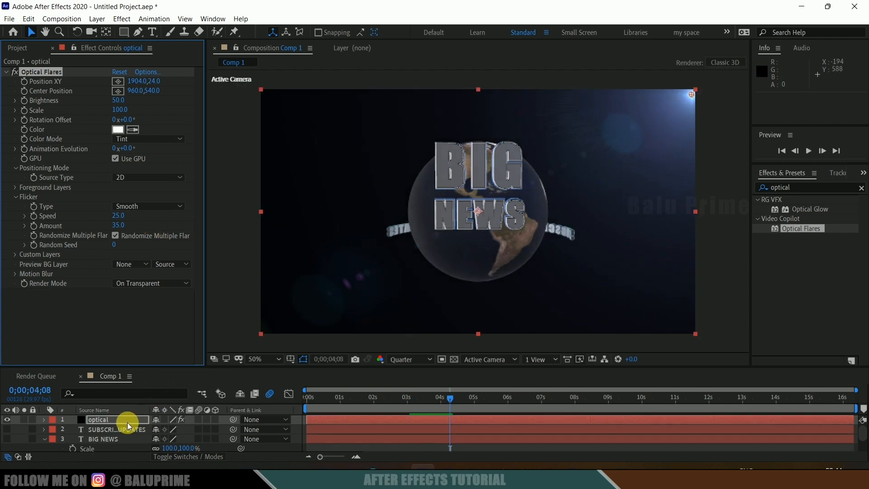
# Step: Enable ambient occlusion in the element layer's render settings with an SSAO intensity of 8
pyautogui.scroll(-2, 120, 423)
pyautogui.click(113, 446)
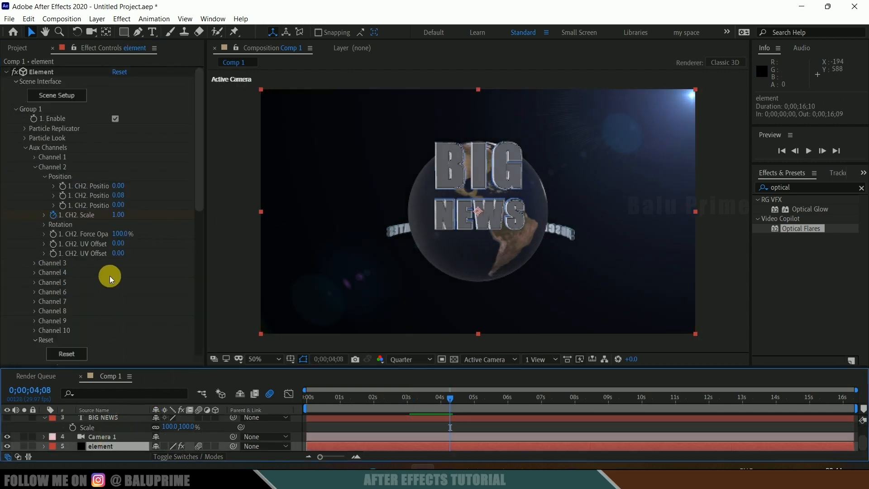
pyautogui.scroll(-10, 109, 276)
pyautogui.click(23, 341)
pyautogui.scroll(-3, 54, 308)
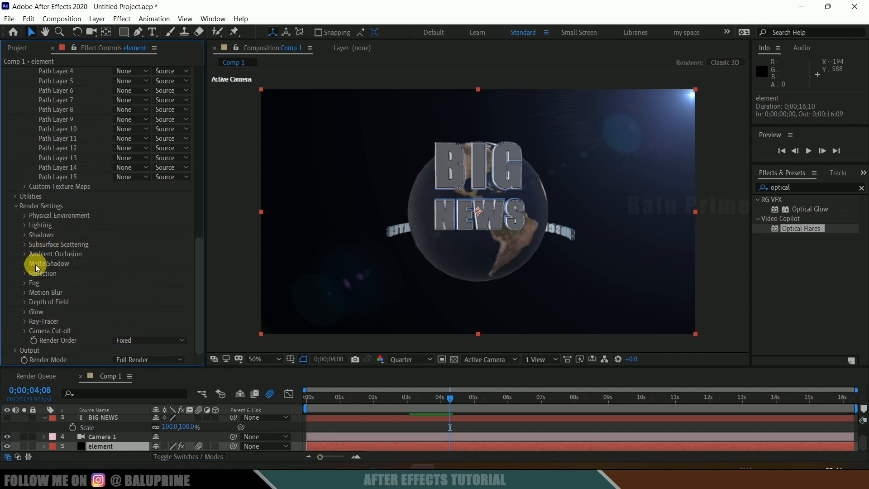
pyautogui.click(25, 254)
pyautogui.scroll(-2, 156, 270)
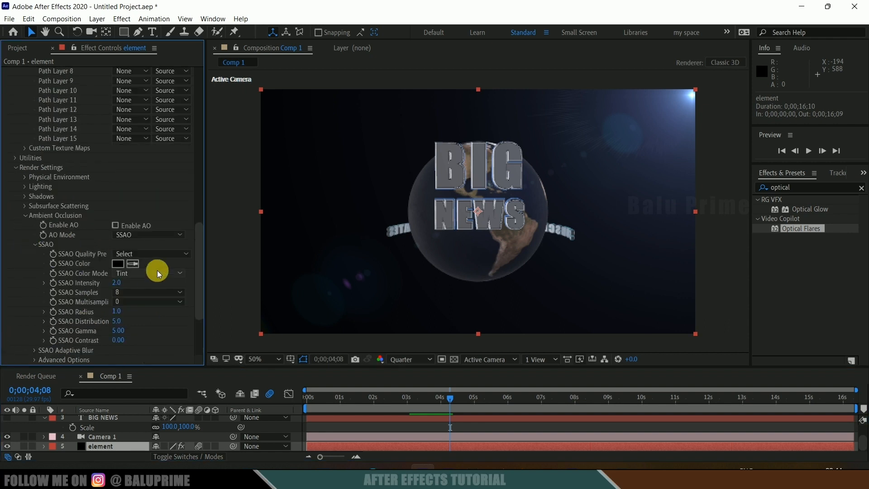
pyautogui.click(116, 226)
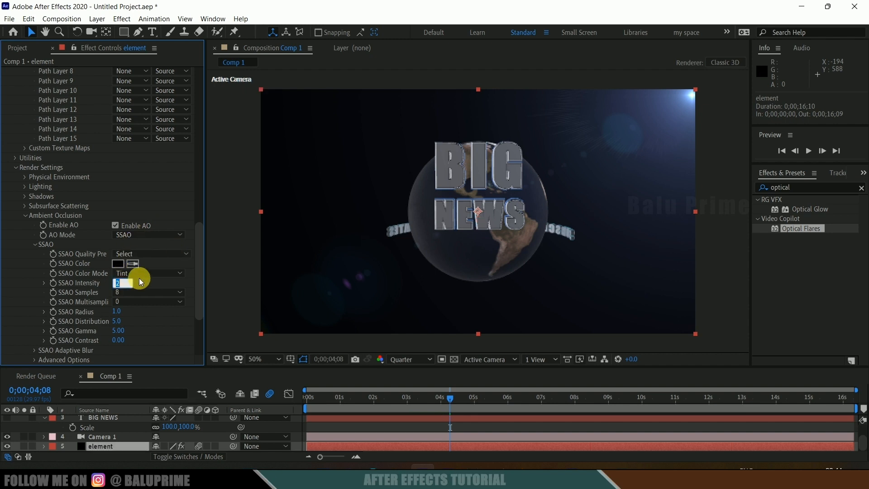
pyautogui.write('8')
pyautogui.press('Return')
# Step: Preview the composition from the first frame with ambient occlusion applied
pyautogui.click(238, 398)
pyautogui.press('Home')
pyautogui.press('space')
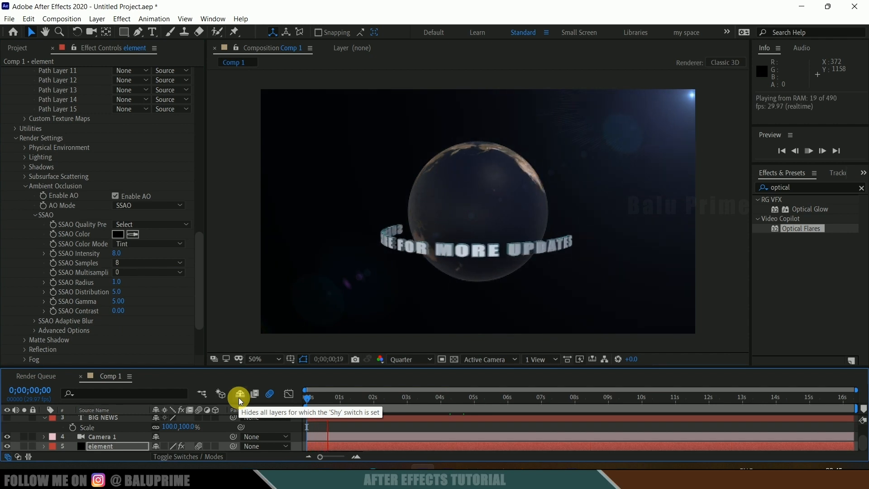